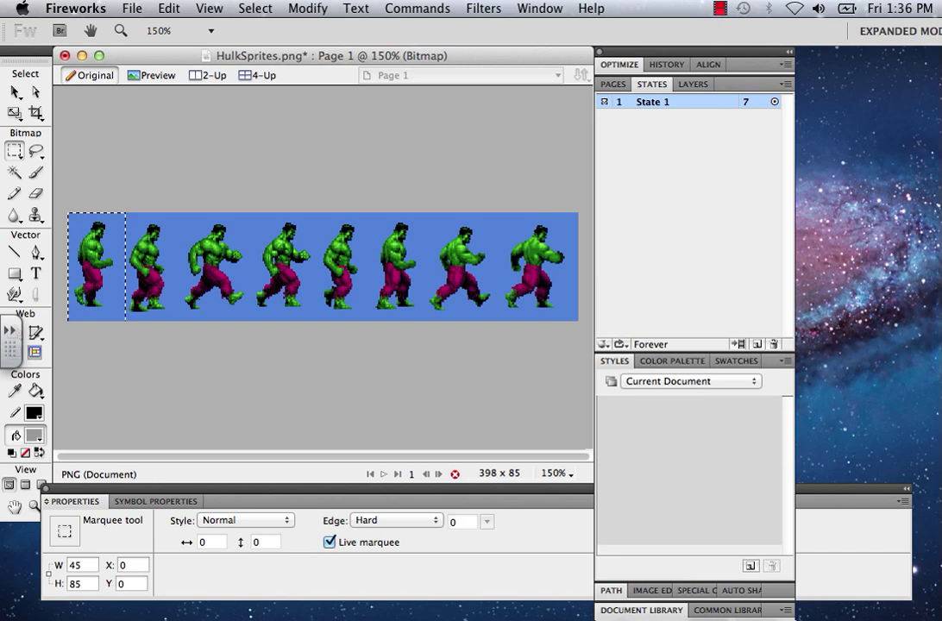
Select the entire sprite sheet and switch to the Magic Wand tool
key("super+a")
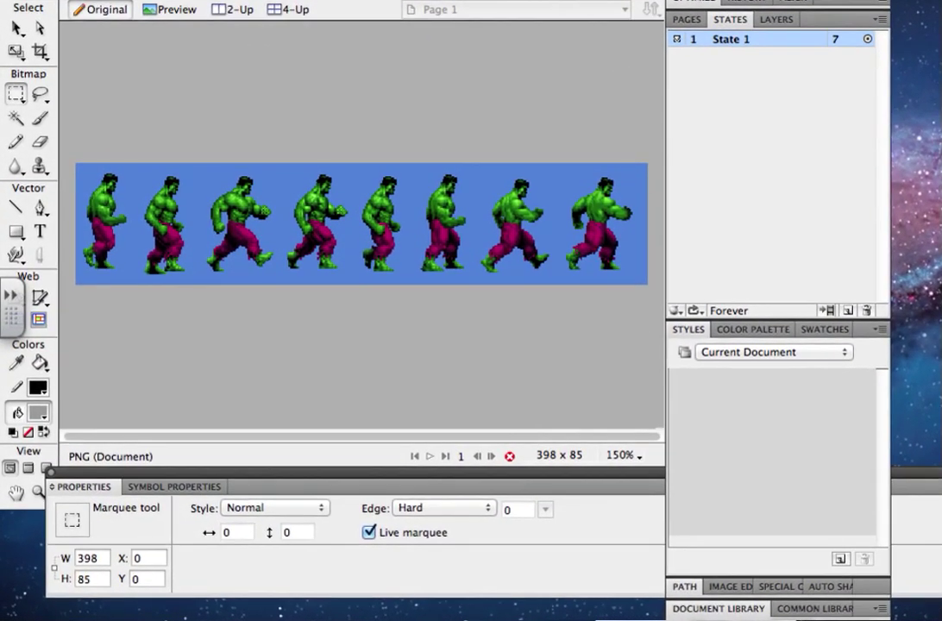
left_click(16, 118)
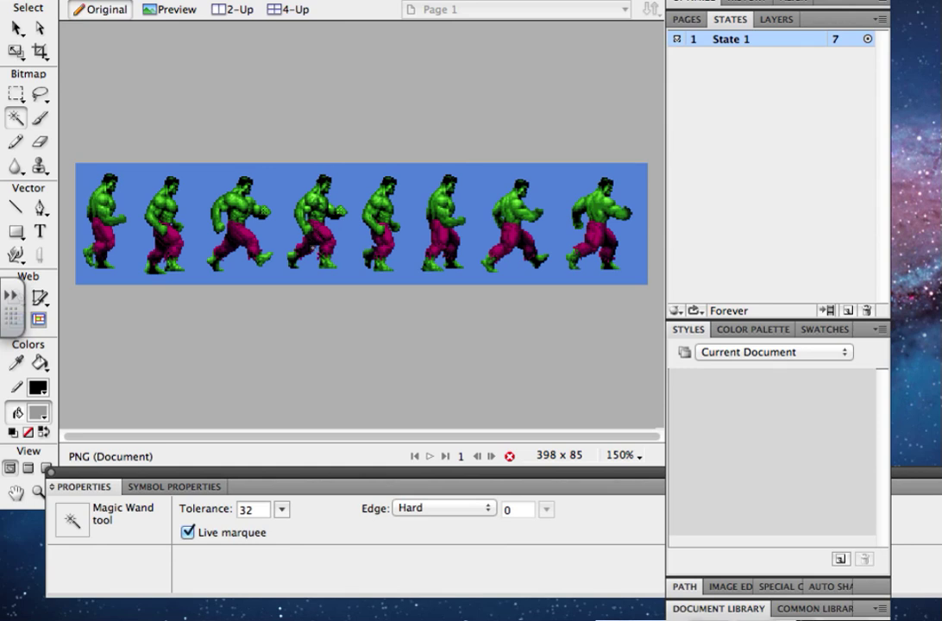
Delete the blue background with the Magic Wand, then reactivate the Magic Wand
left_click(201, 182)
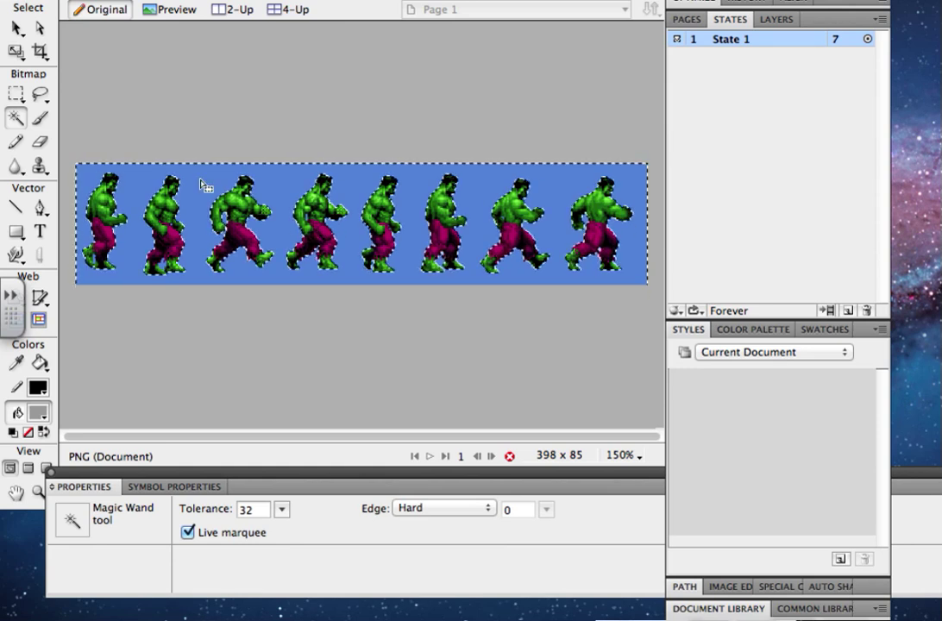
key("Delete")
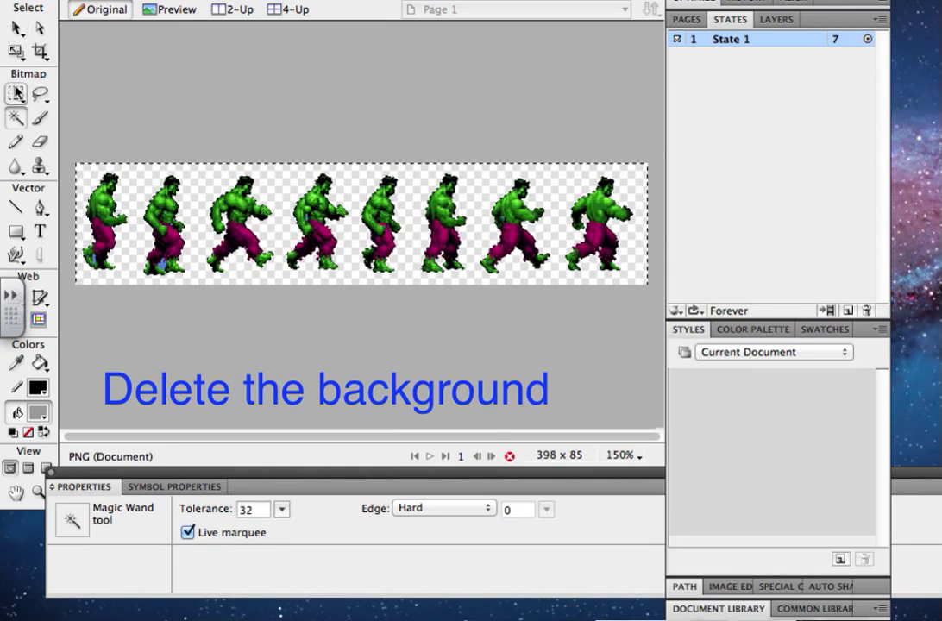
left_click(16, 93)
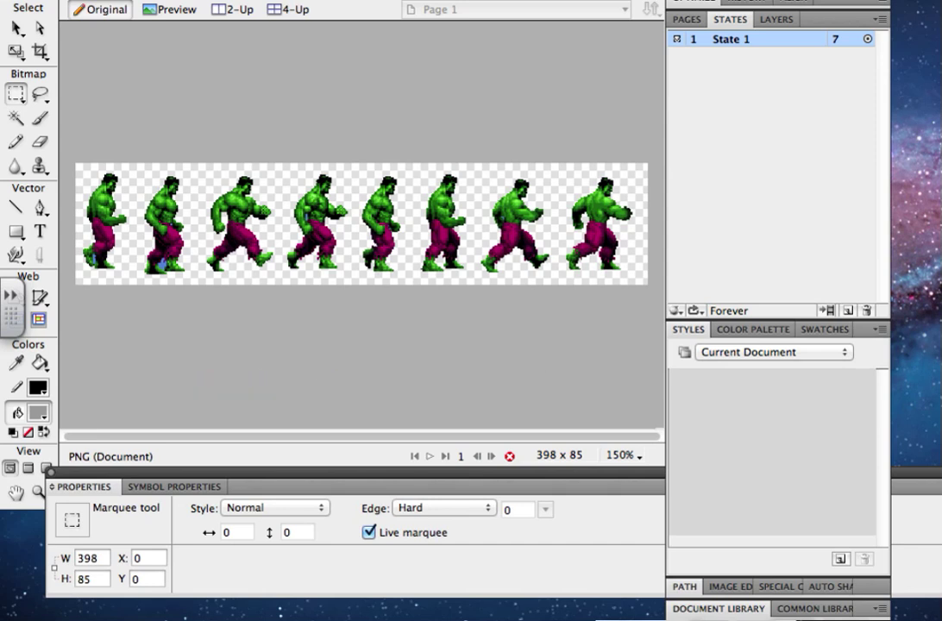
left_click(18, 118)
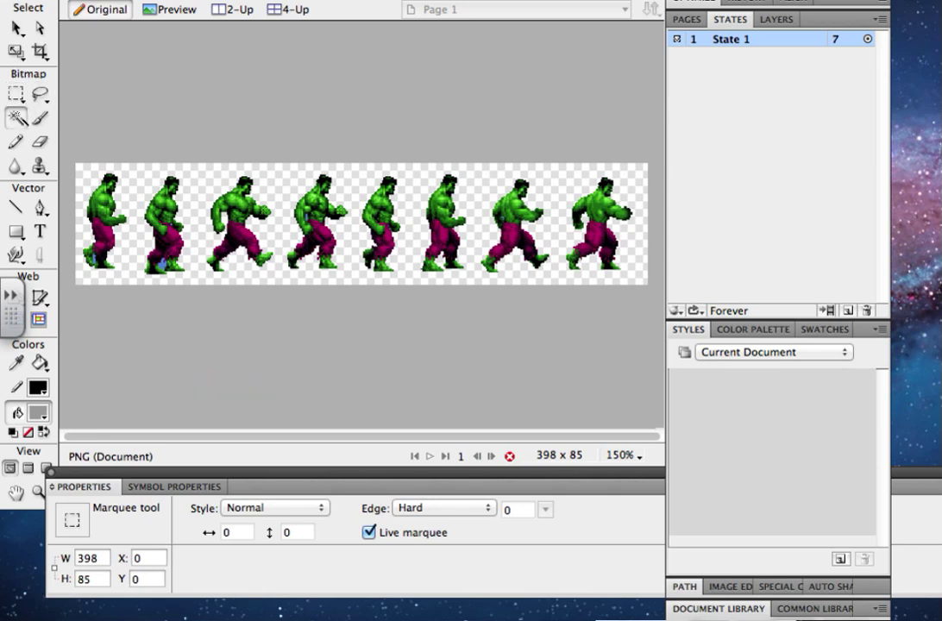
Zoom the sprite sheet to 200%, then back out to 150%
left_click(627, 455)
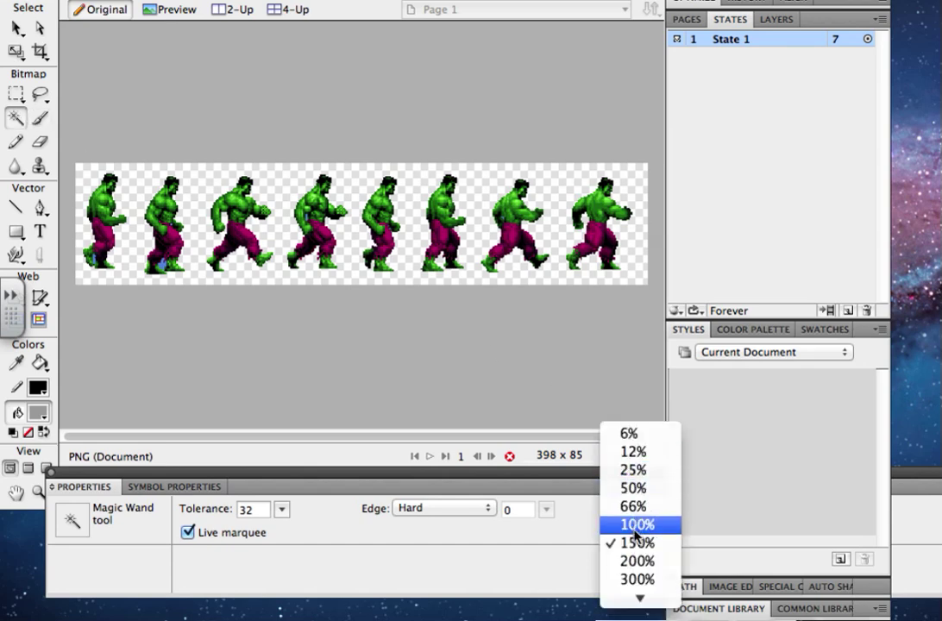
left_click(637, 562)
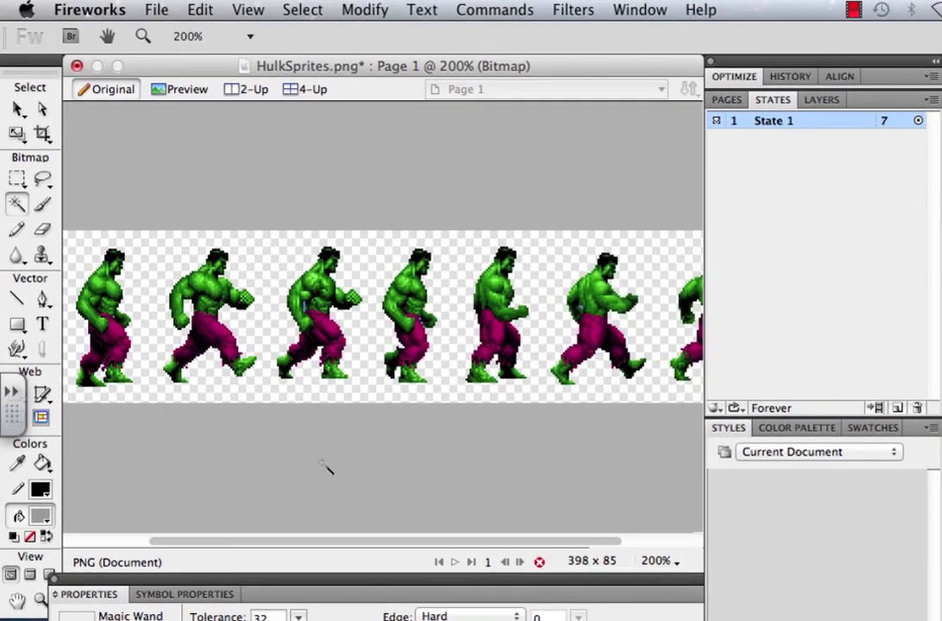
left_click_drag(308, 546, 147, 540)
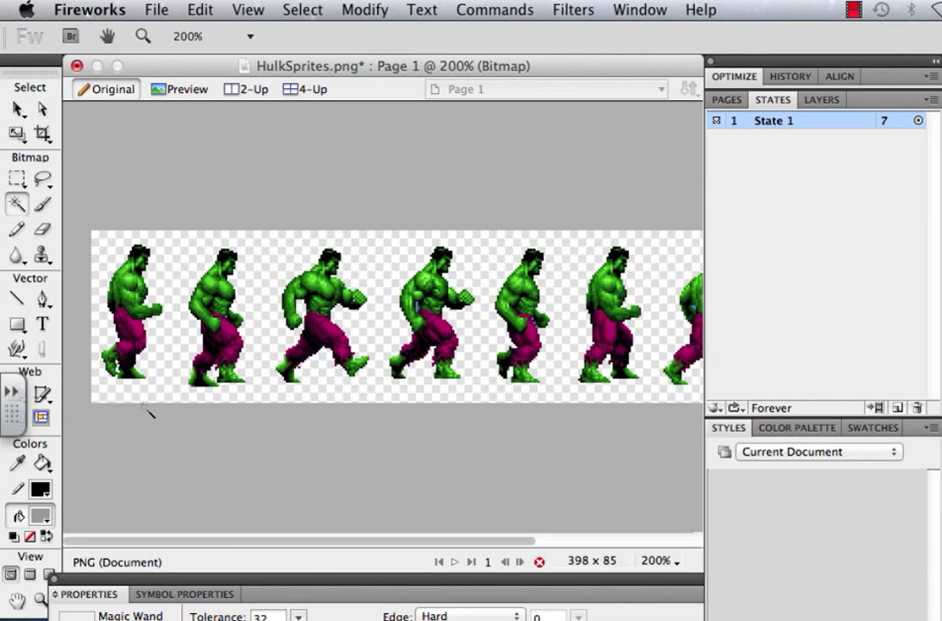
left_click(17, 178)
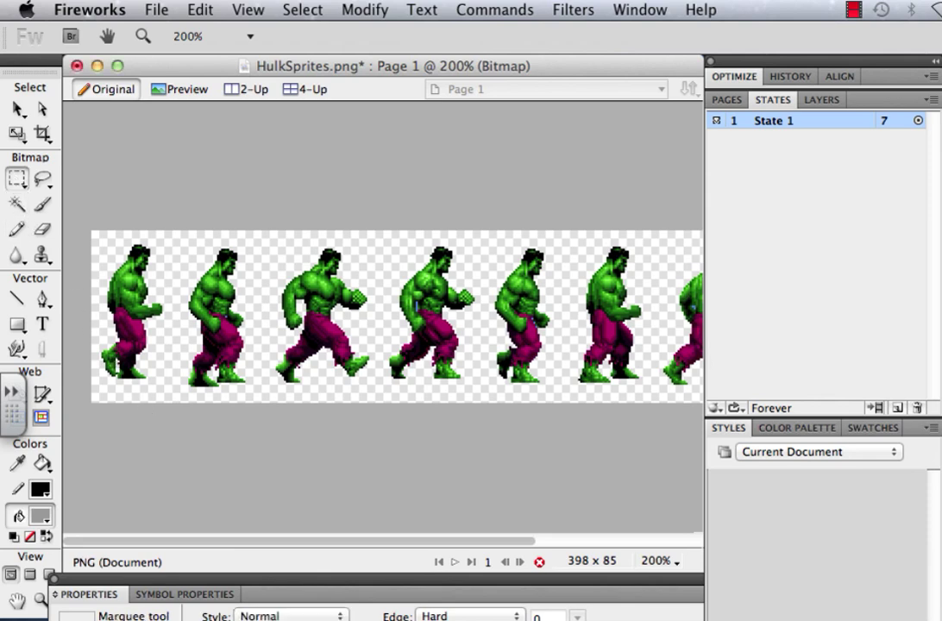
left_click(673, 557)
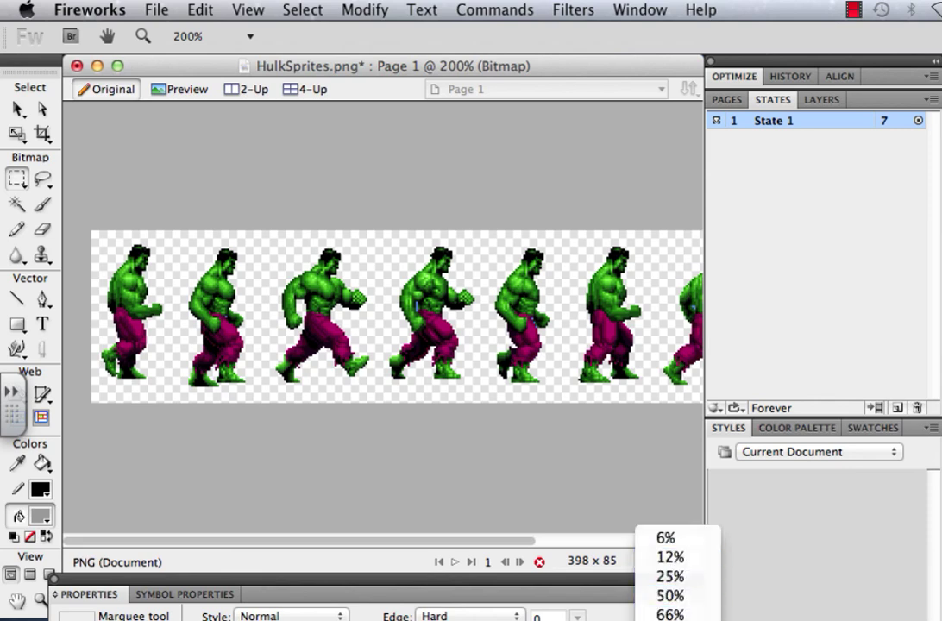
left_click(670, 618)
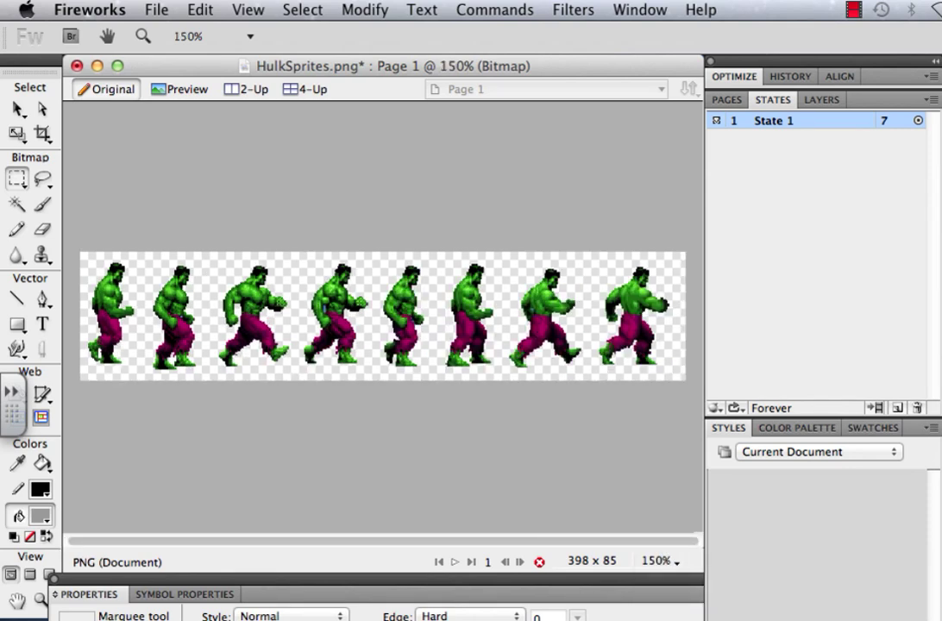
Marquee-select the first Hulk sprite and copy it
mouse_move(69, 237)
left_mouse_down()
mouse_move(99, 391)
mouse_move(144, 389)
left_mouse_up()
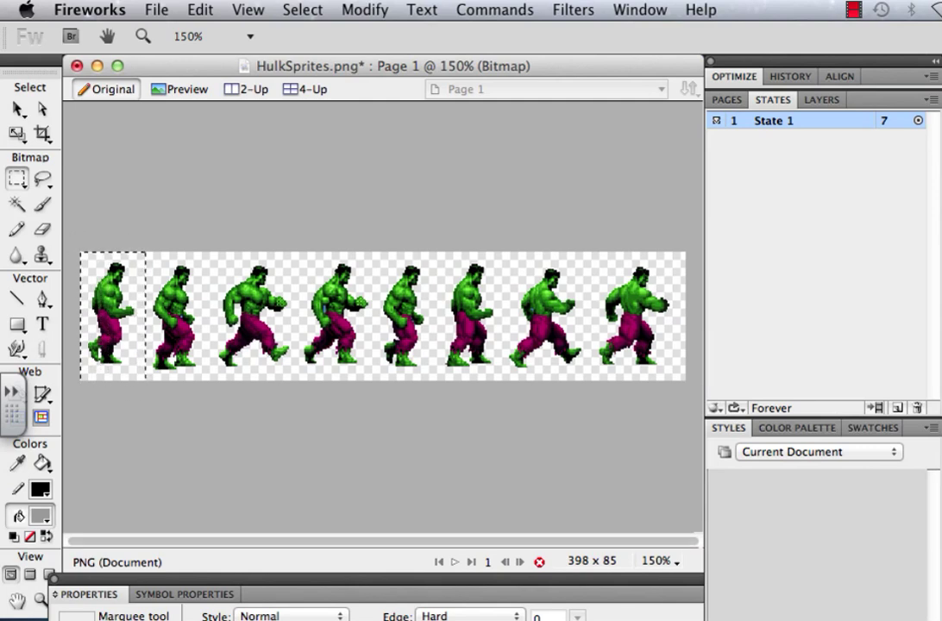
left_click(184, 9)
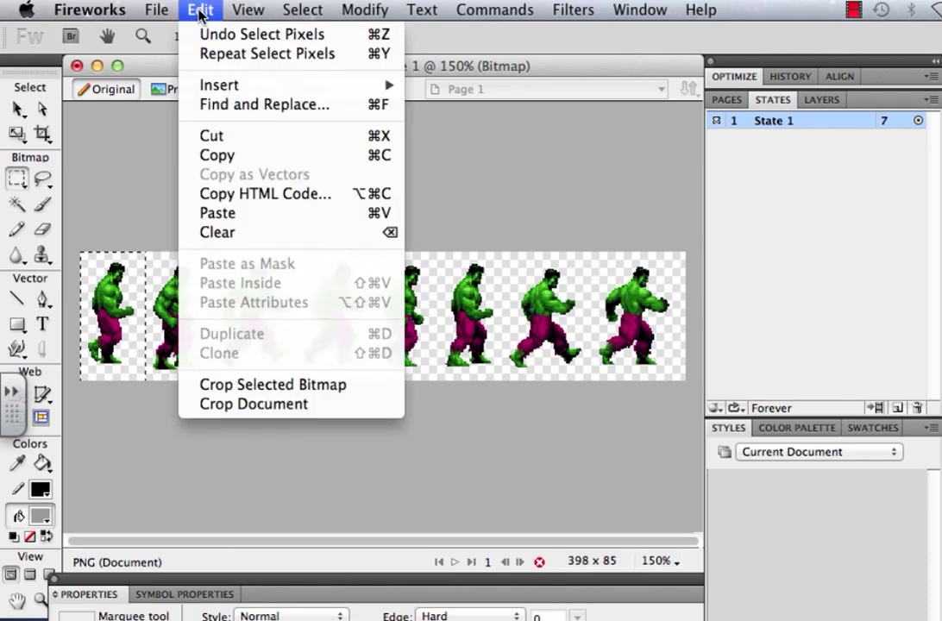
left_click(221, 157)
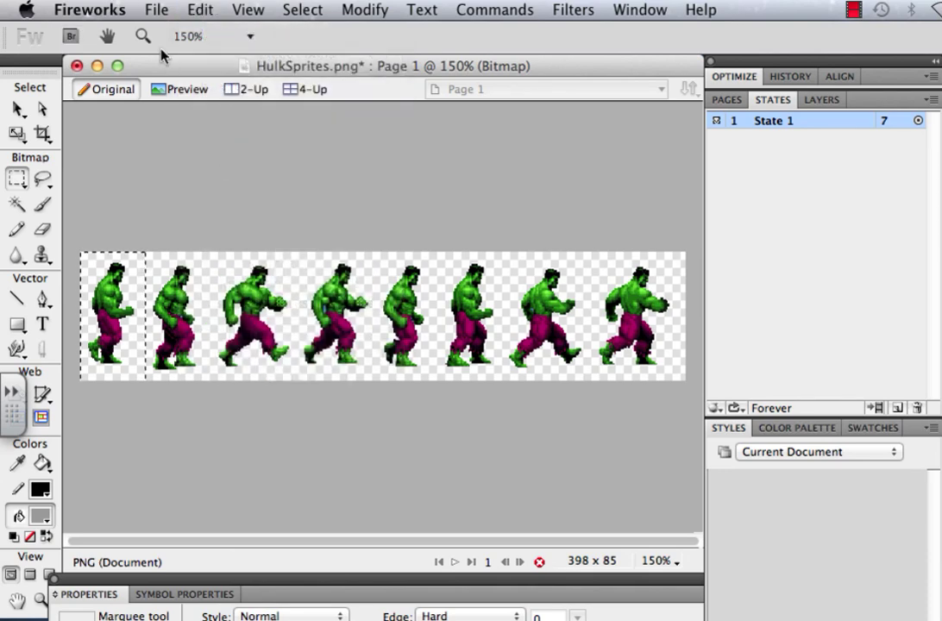
left_click(155, 11)
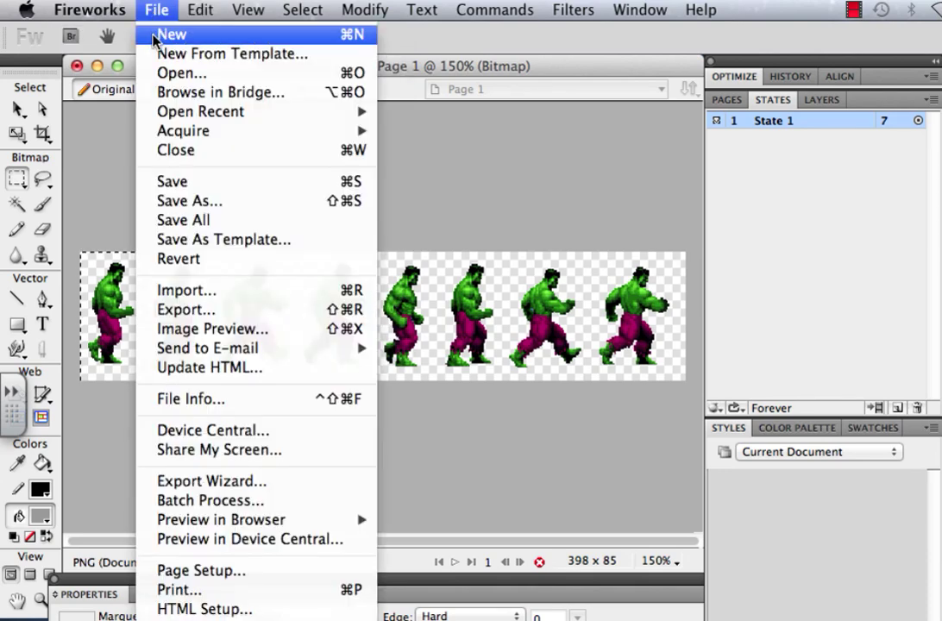
Create a new document 70 wide and 85 pixels high with a Transparent canvas
left_click(171, 35)
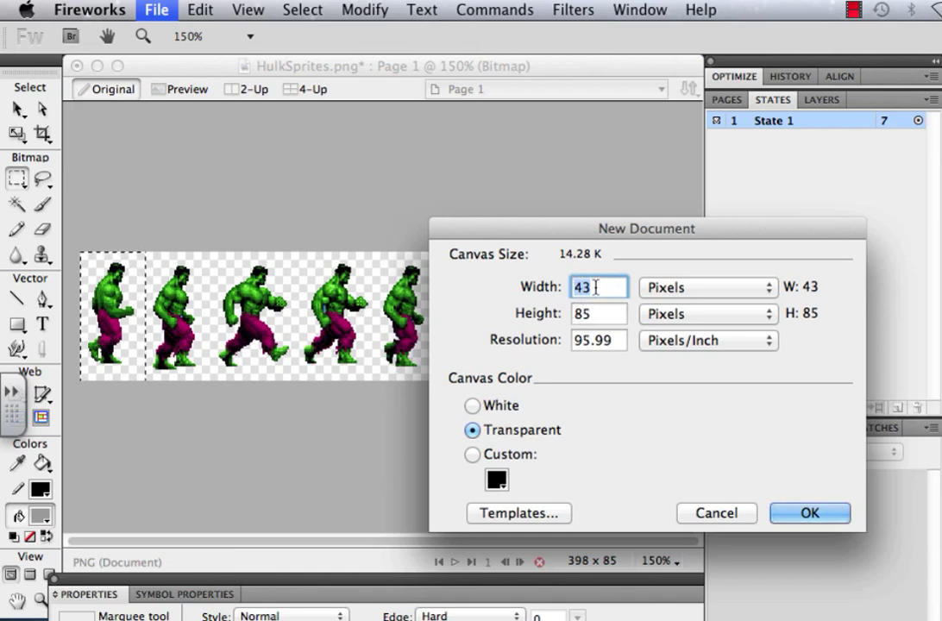
type("70")
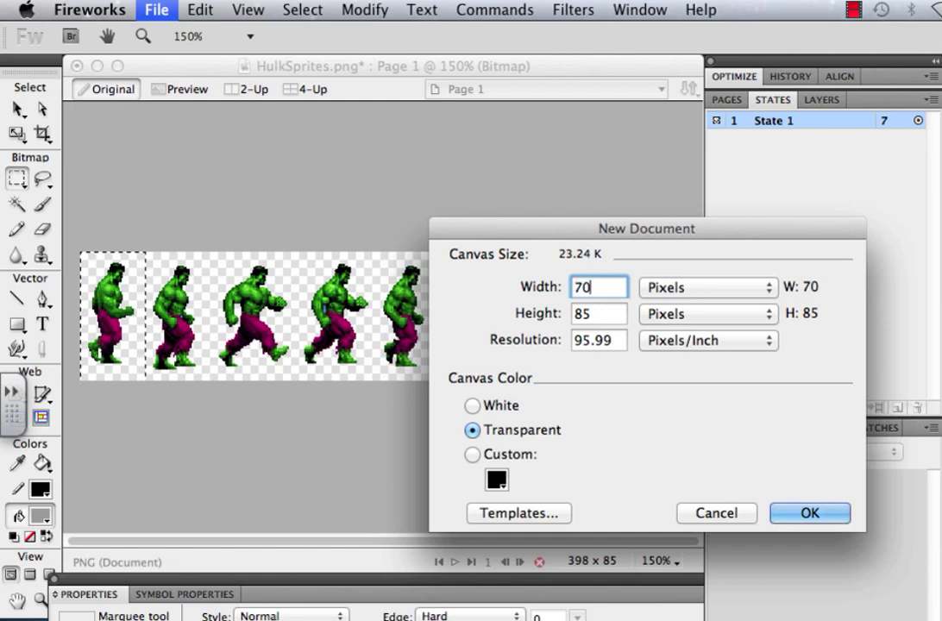
left_click(602, 313)
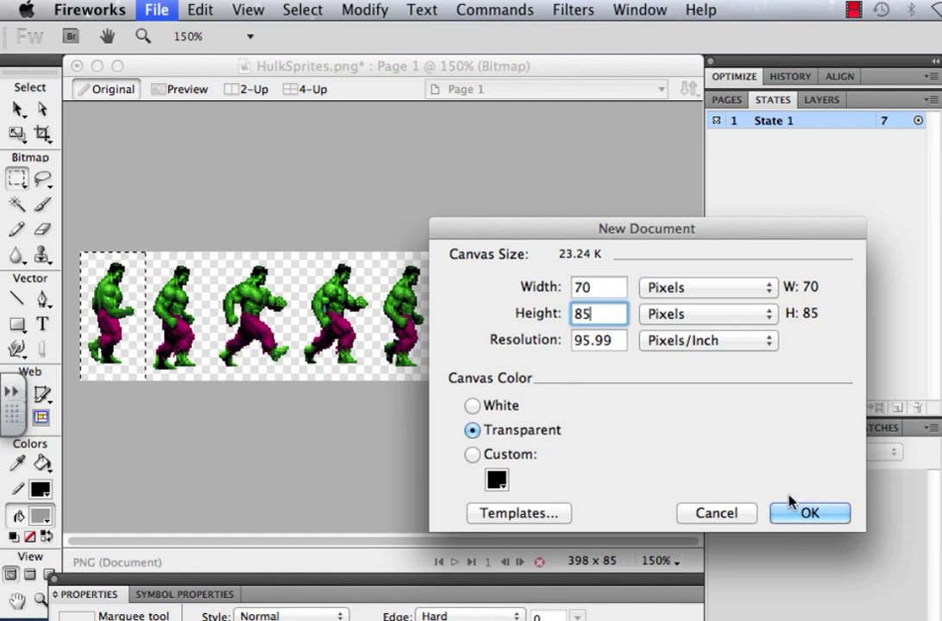
left_click(797, 515)
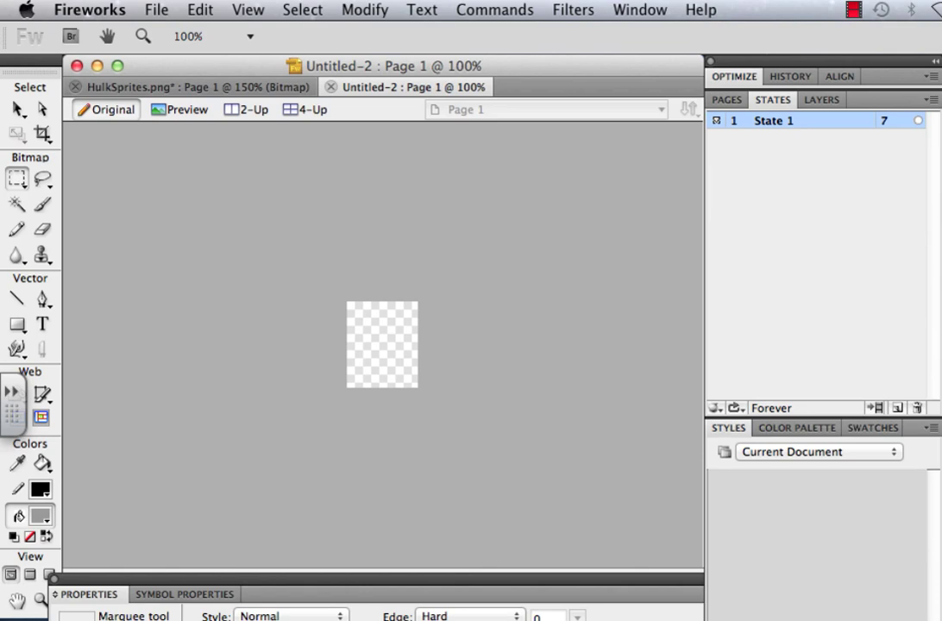
Paste the first Hulk sprite into Untitled-2 without resampling
key("v")
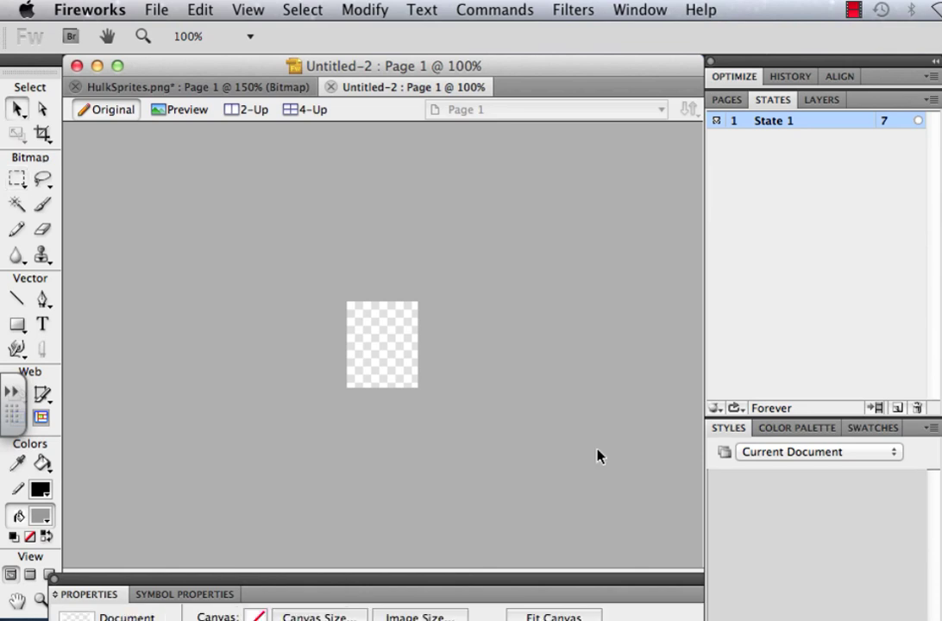
key("super+v")
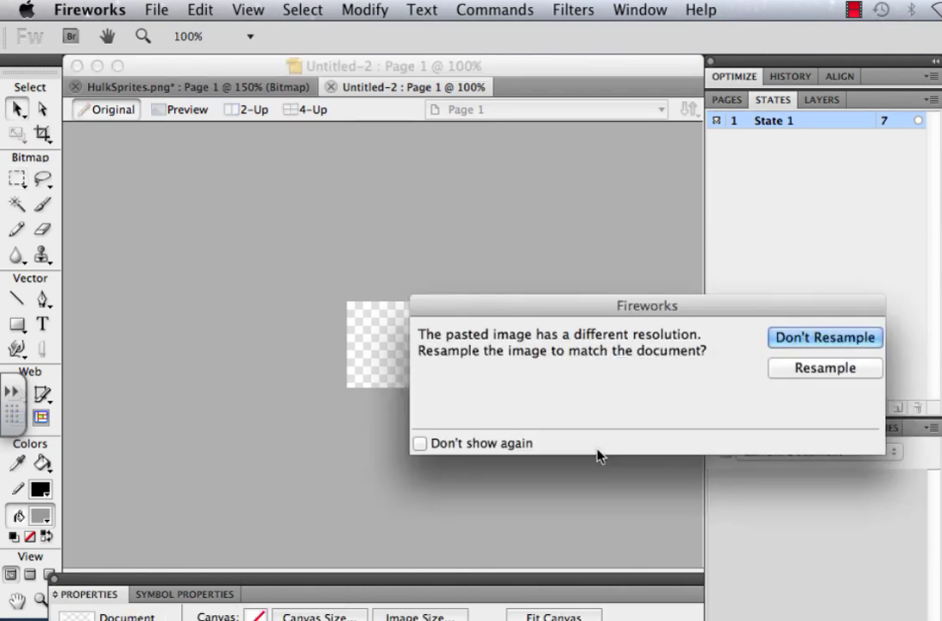
left_click(806, 341)
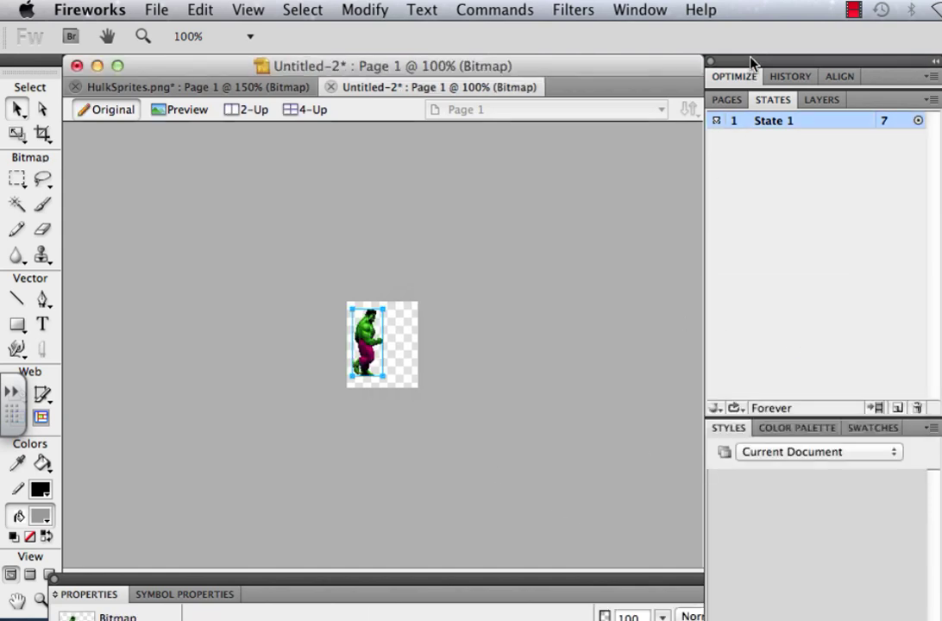
Zoom Untitled-2 to 200% and drag the sprite to the canvas centre
left_click_drag(751, 59, 815, 67)
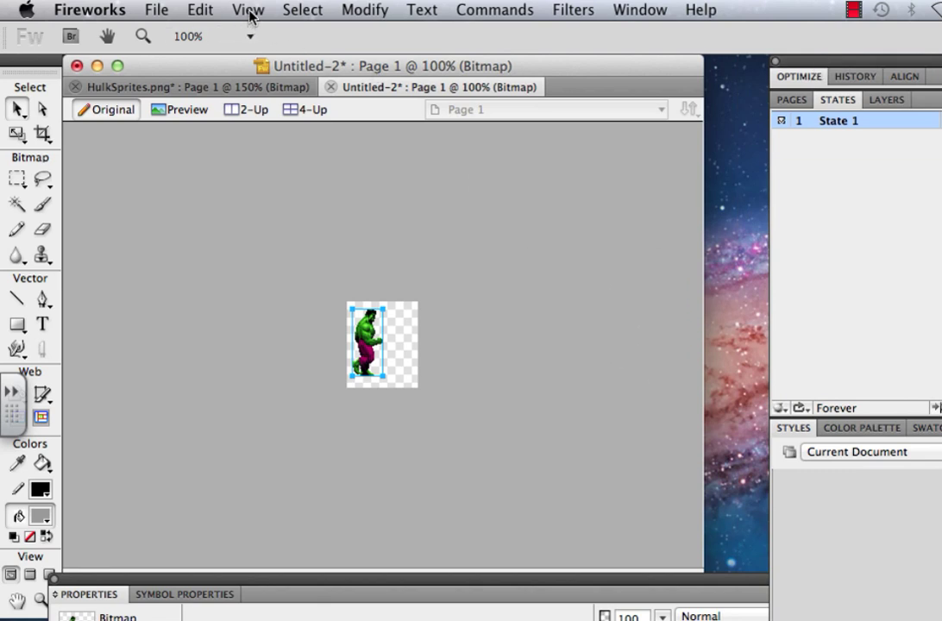
left_click(250, 39)
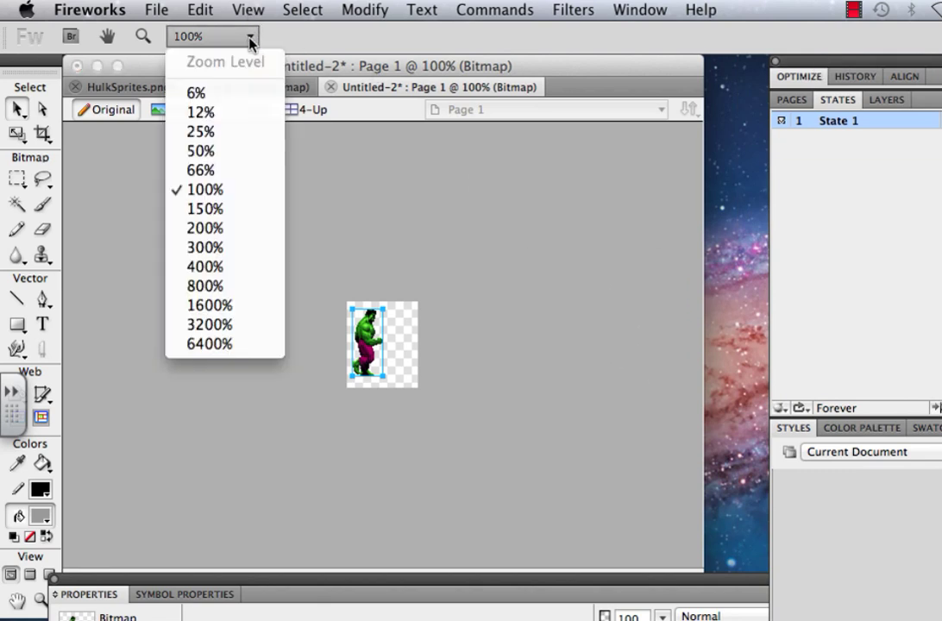
left_click(235, 229)
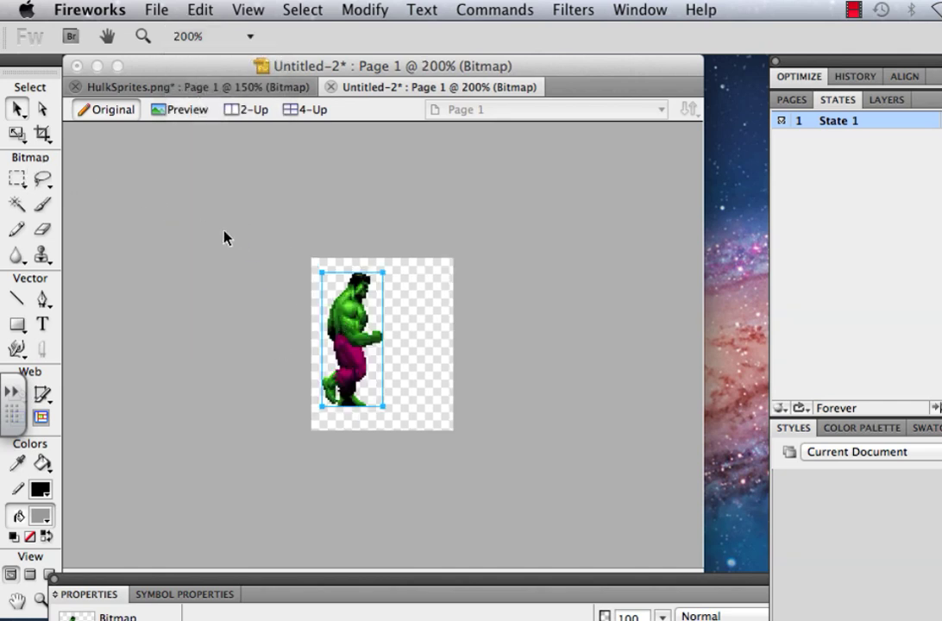
left_click_drag(347, 333, 377, 328)
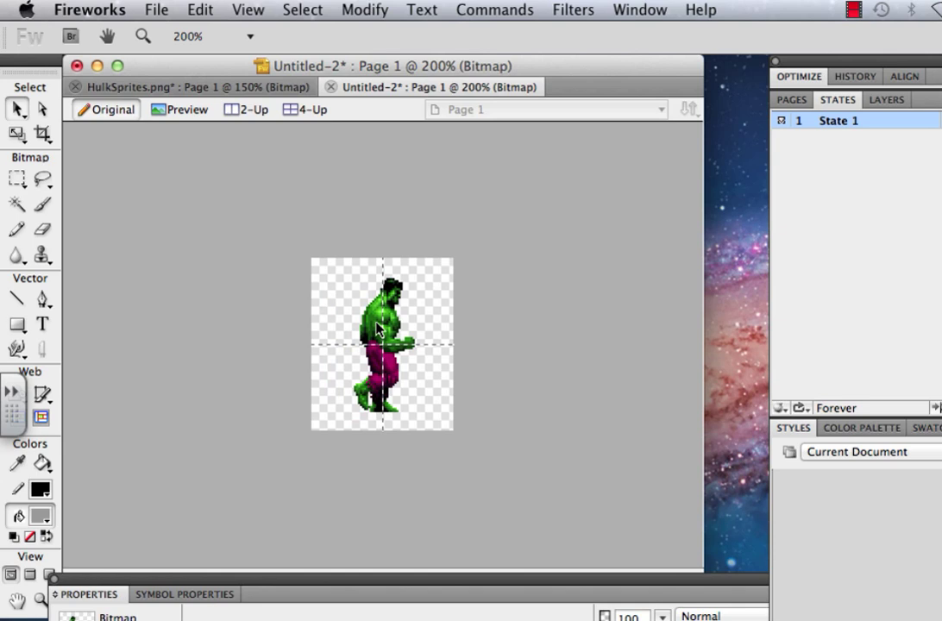
key("m")
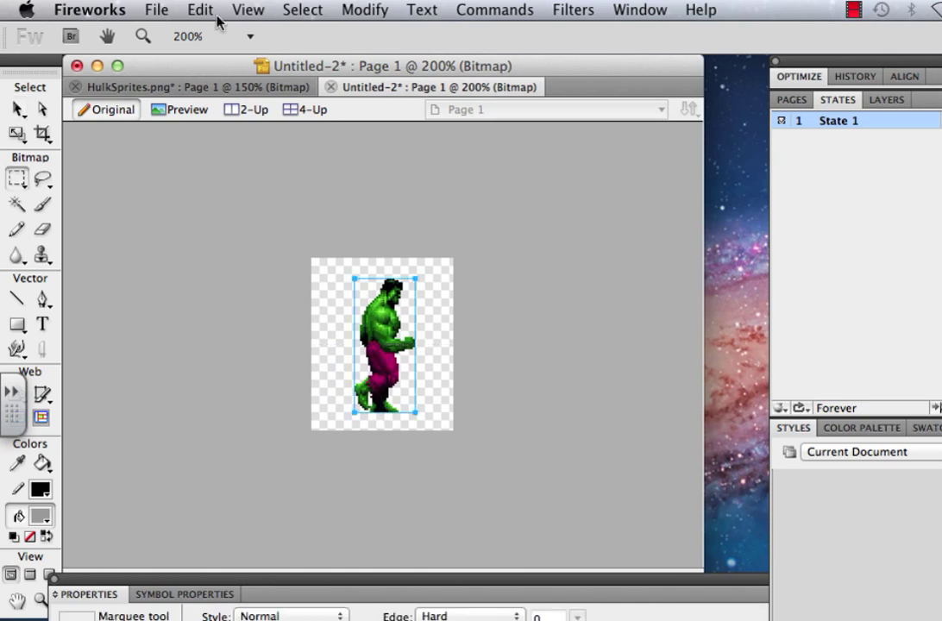
Copy the second Hulk frame from HulkSprites.png and return to Untitled-2
left_click(168, 89)
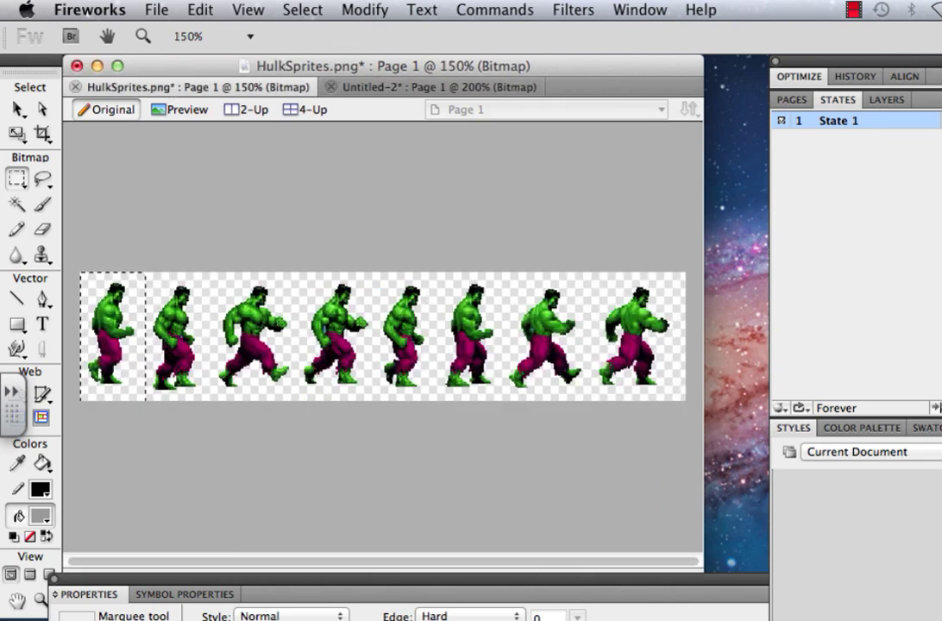
left_click_drag(146, 270, 209, 415)
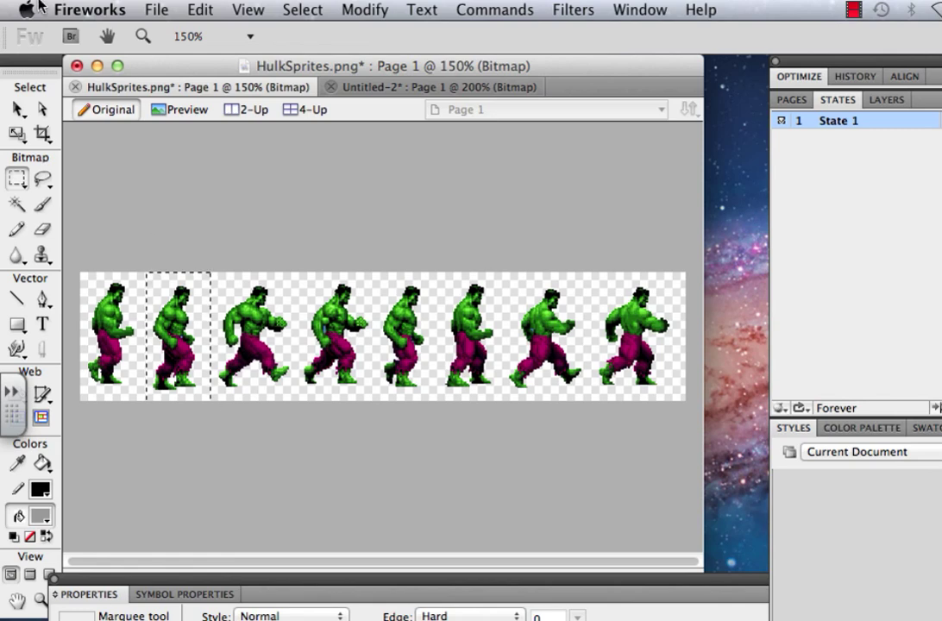
left_click(207, 10)
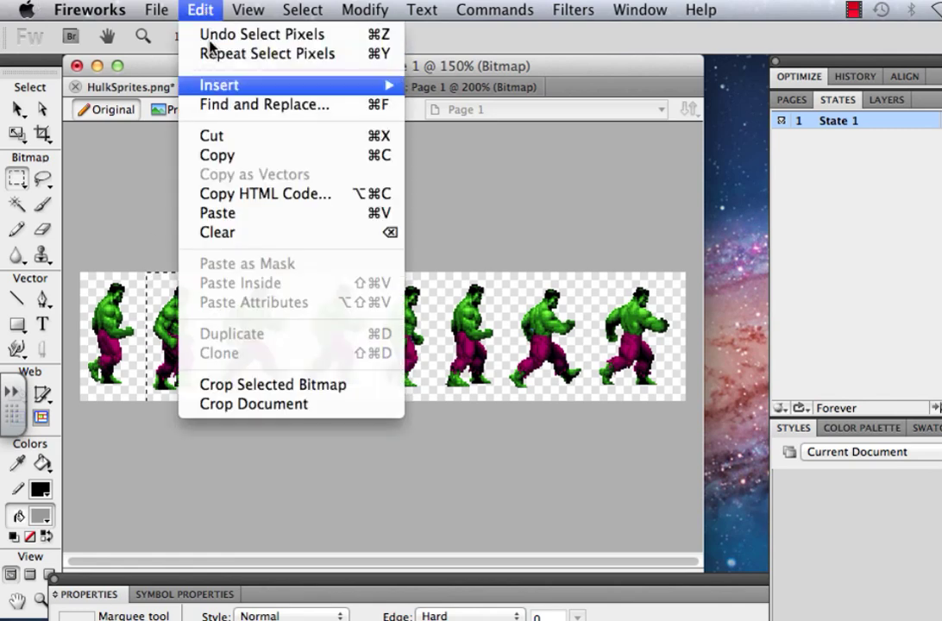
left_click(219, 153)
left_click(374, 87)
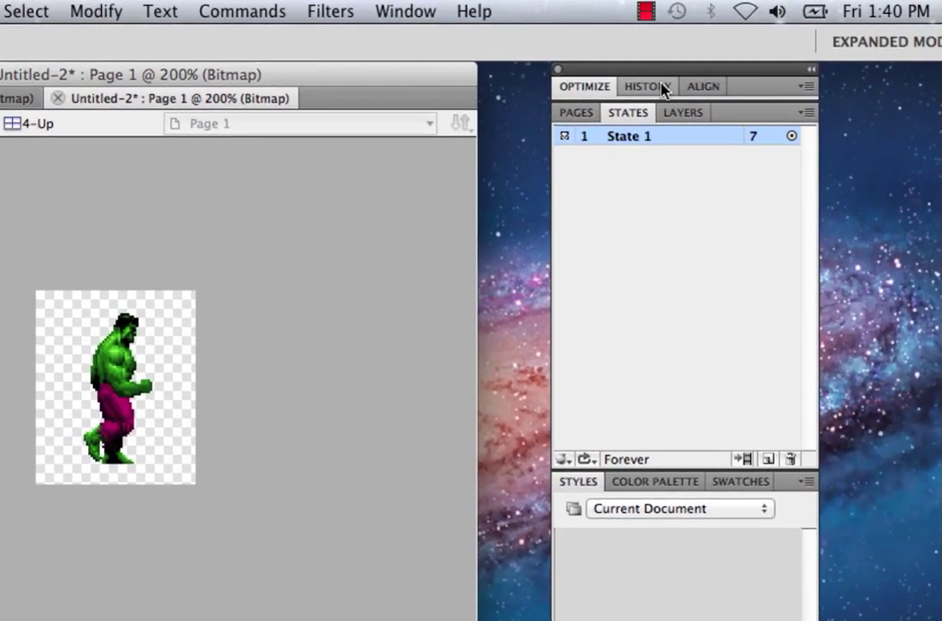
left_click(678, 116)
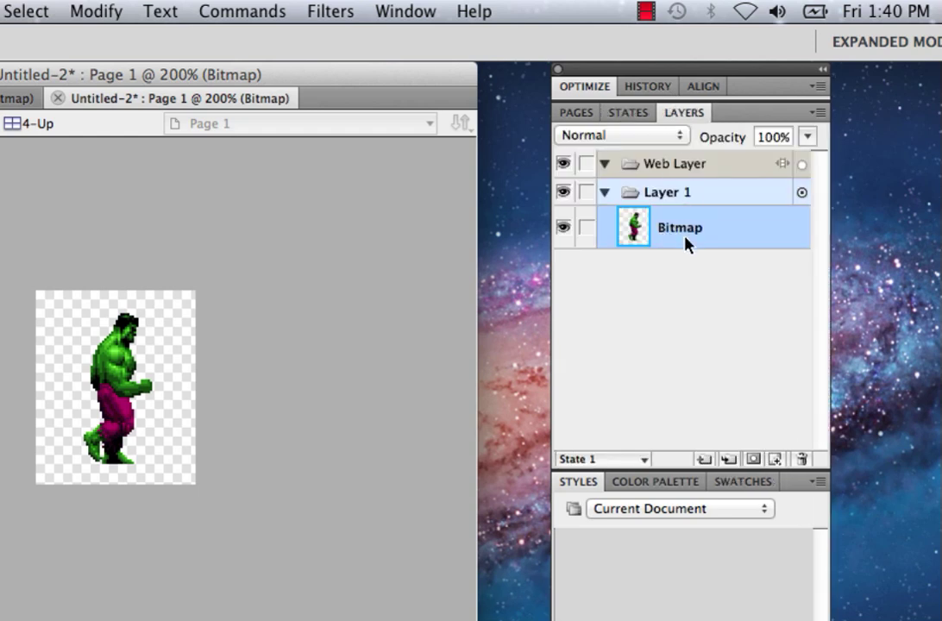
left_click(629, 113)
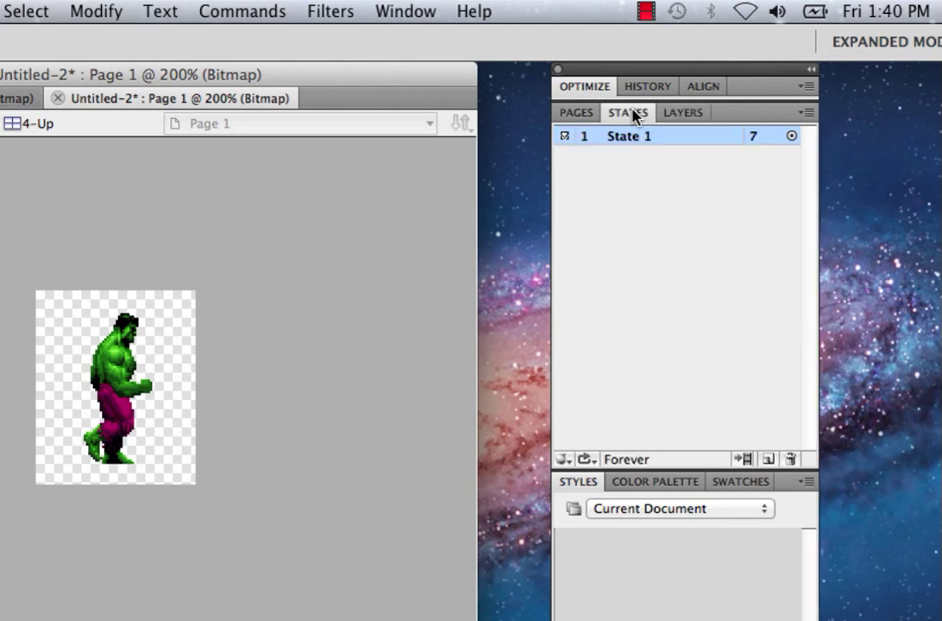
left_click(678, 112)
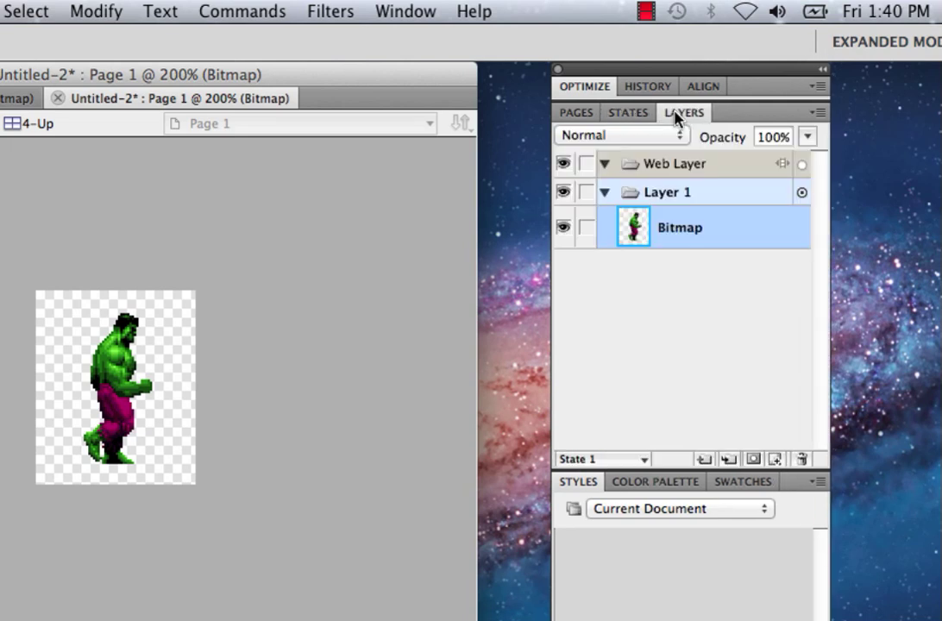
left_click(625, 113)
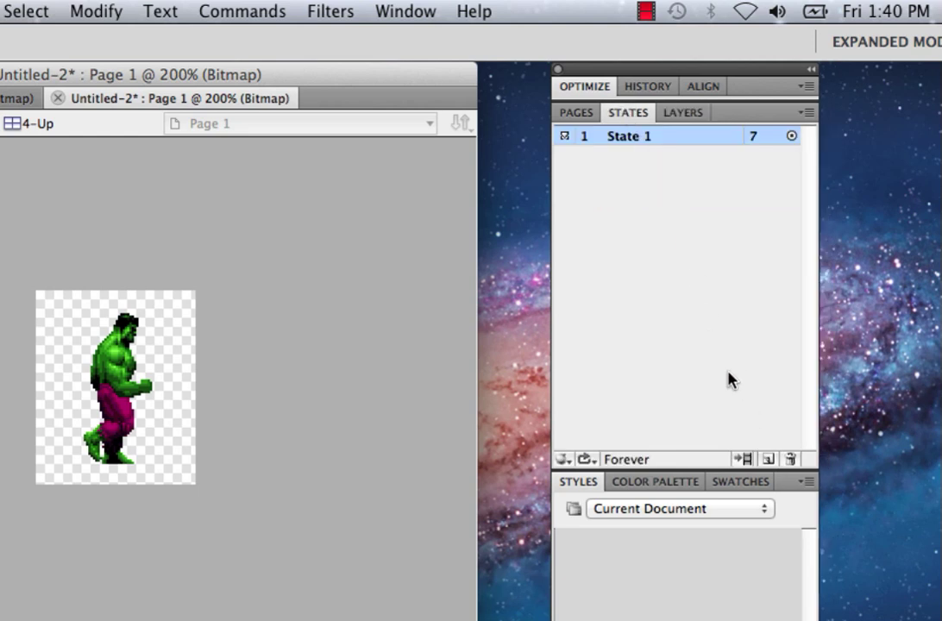
Add State 2, paste the second frame unresampled, and centre it on the canvas
left_click(768, 460)
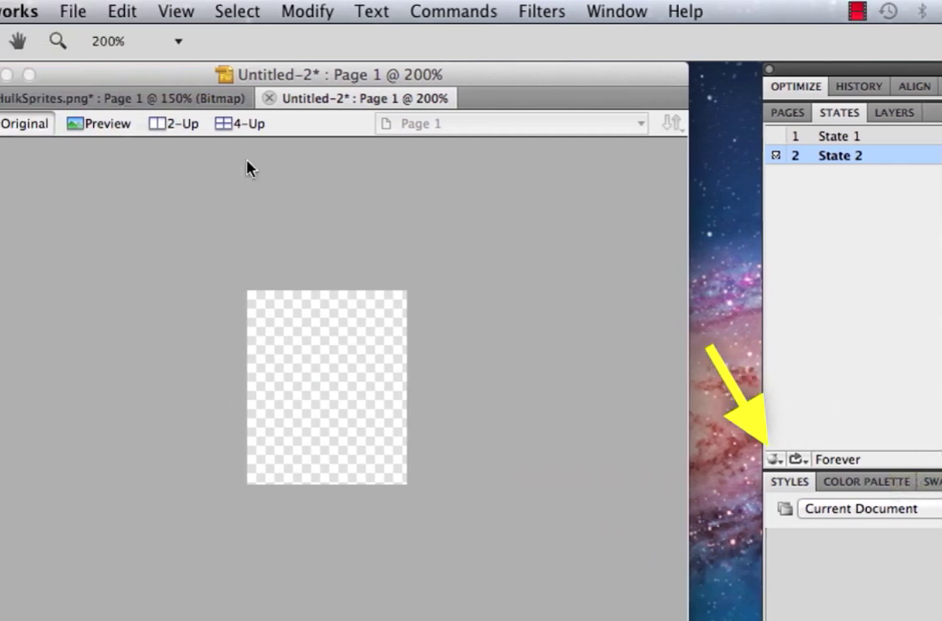
left_click(122, 11)
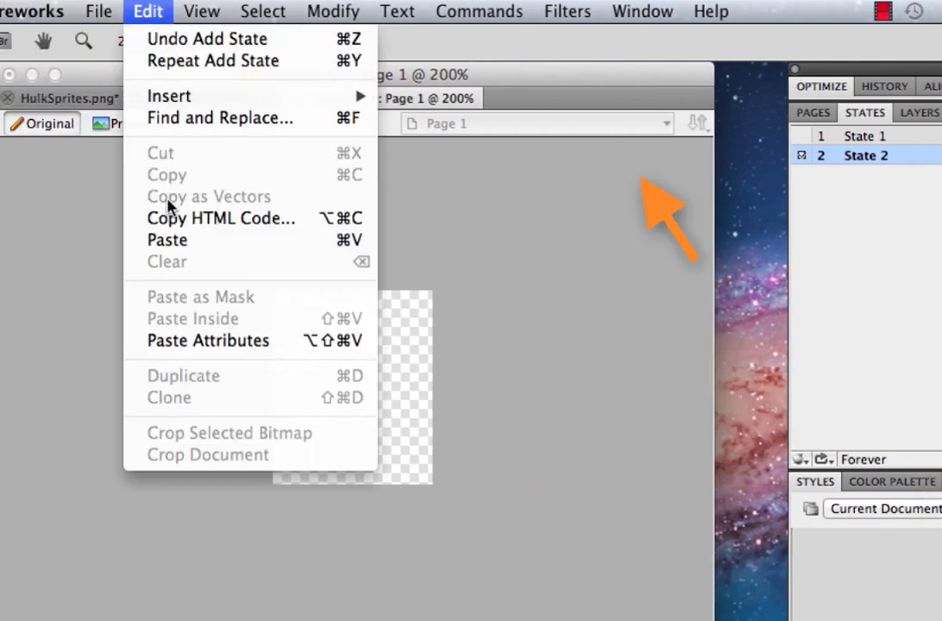
left_click(172, 248)
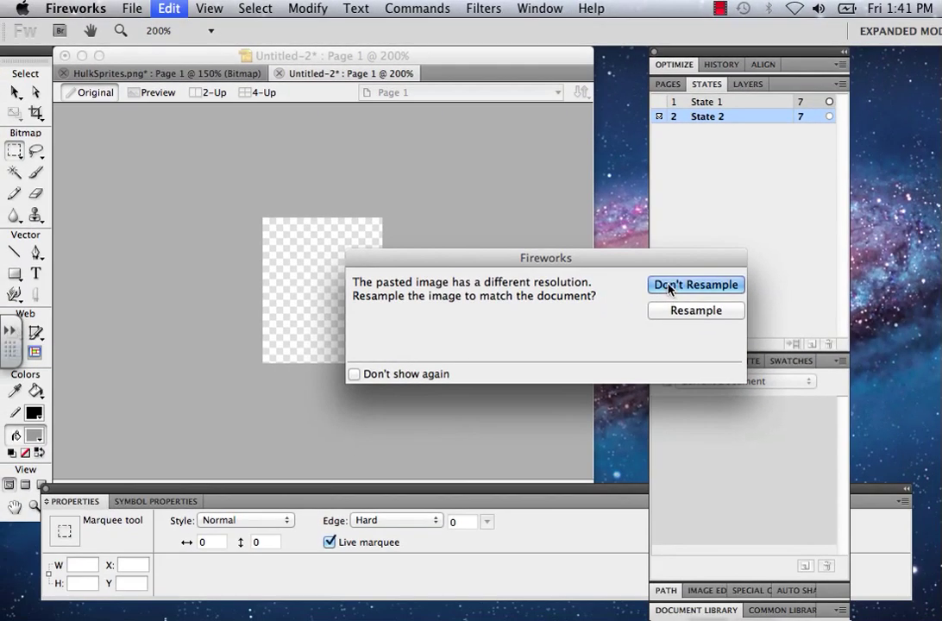
left_click(670, 290)
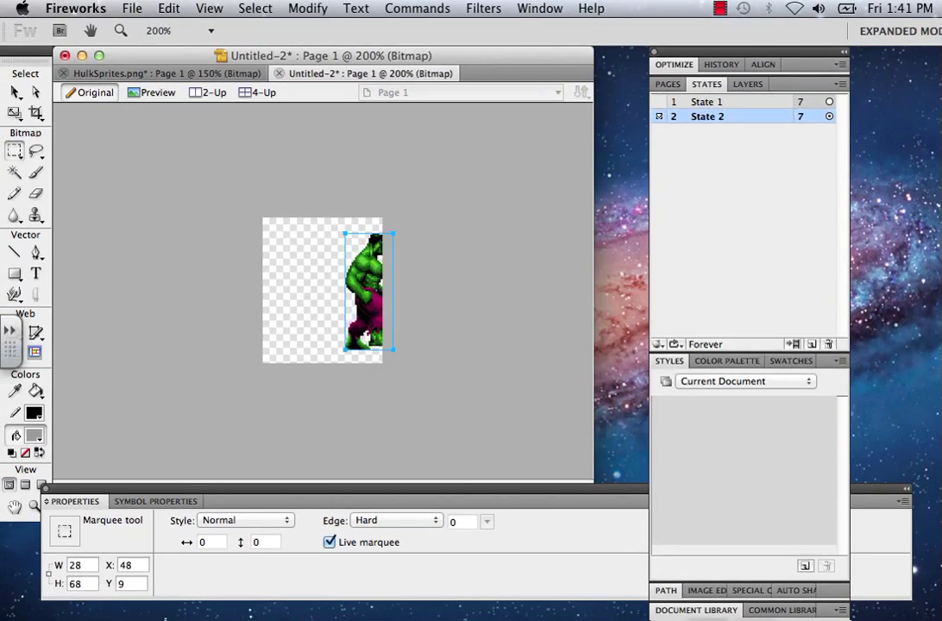
left_click(15, 91)
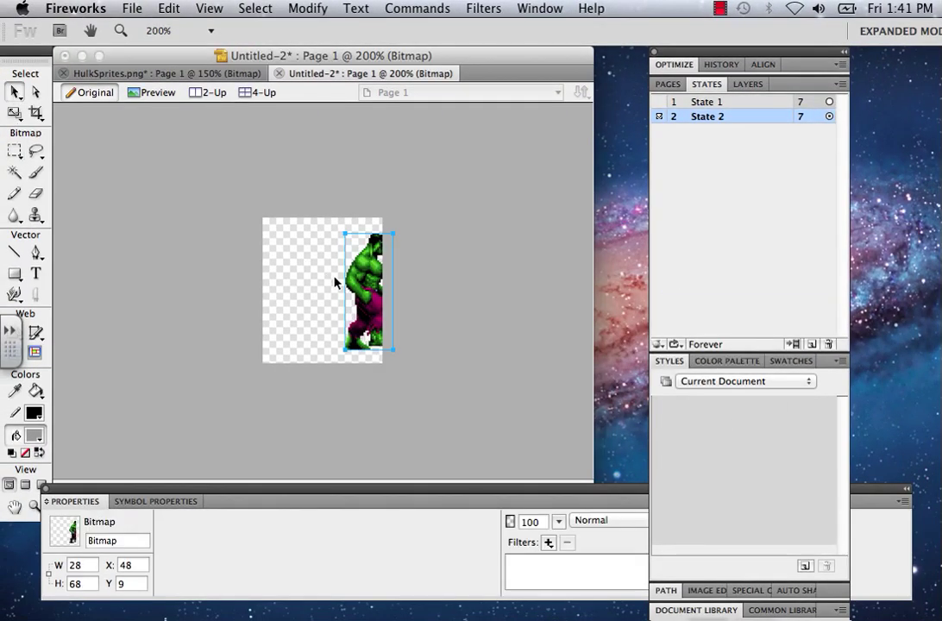
left_click_drag(372, 291, 326, 294)
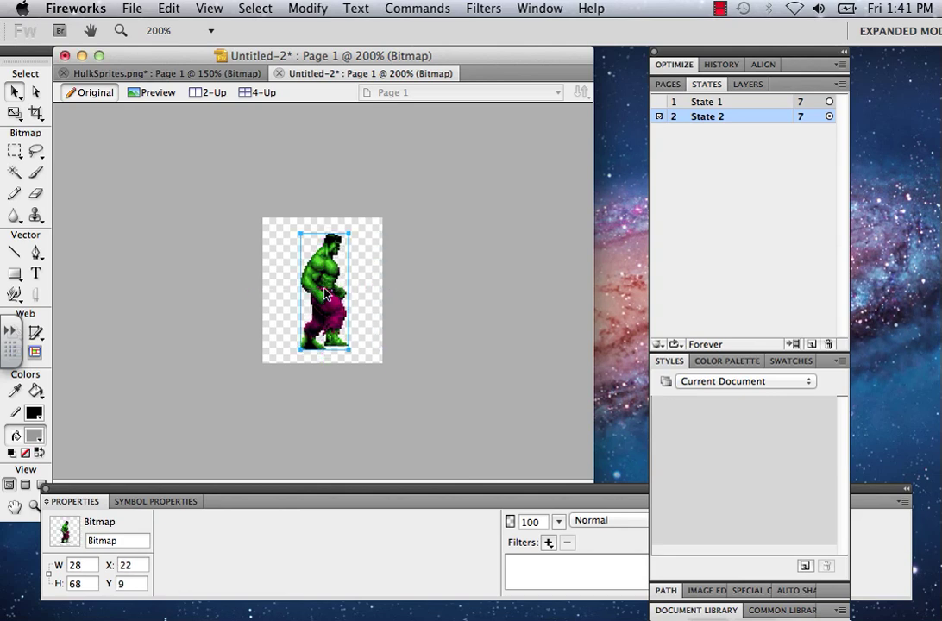
left_click(130, 73)
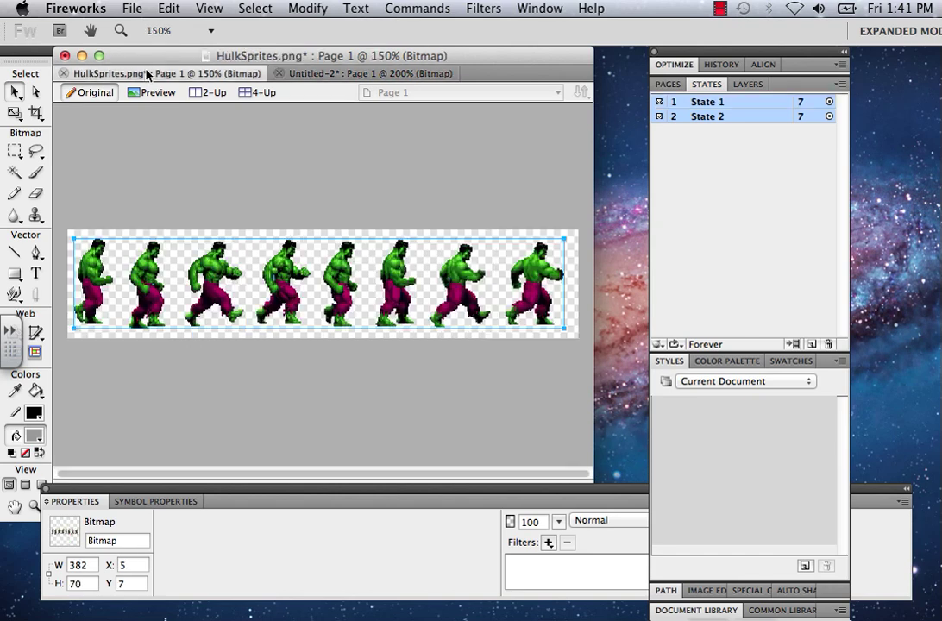
Paste the third Hulk frame unresampled into a new State 3 of Untitled-2
left_click(15, 151)
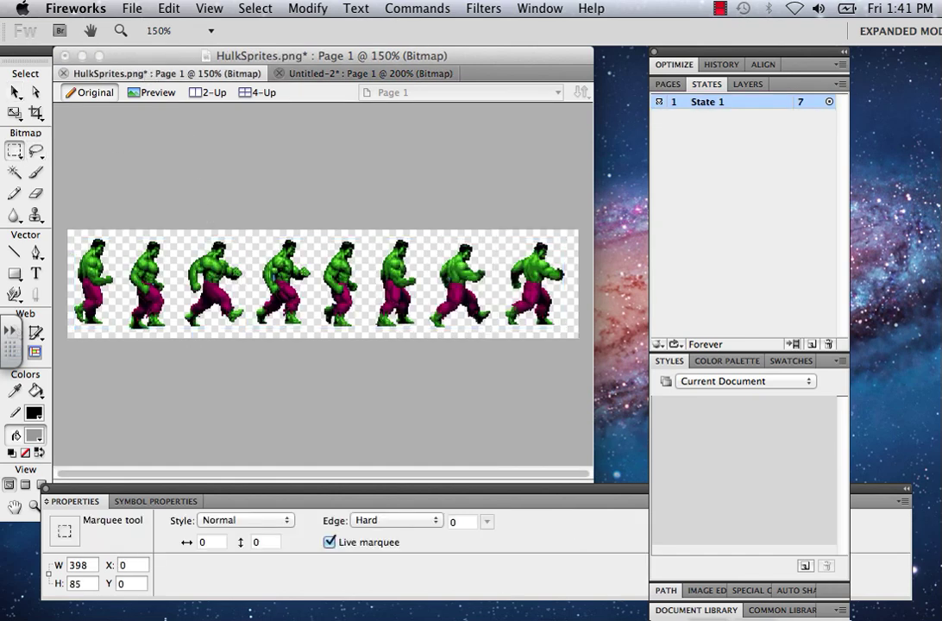
left_click_drag(180, 220, 252, 358)
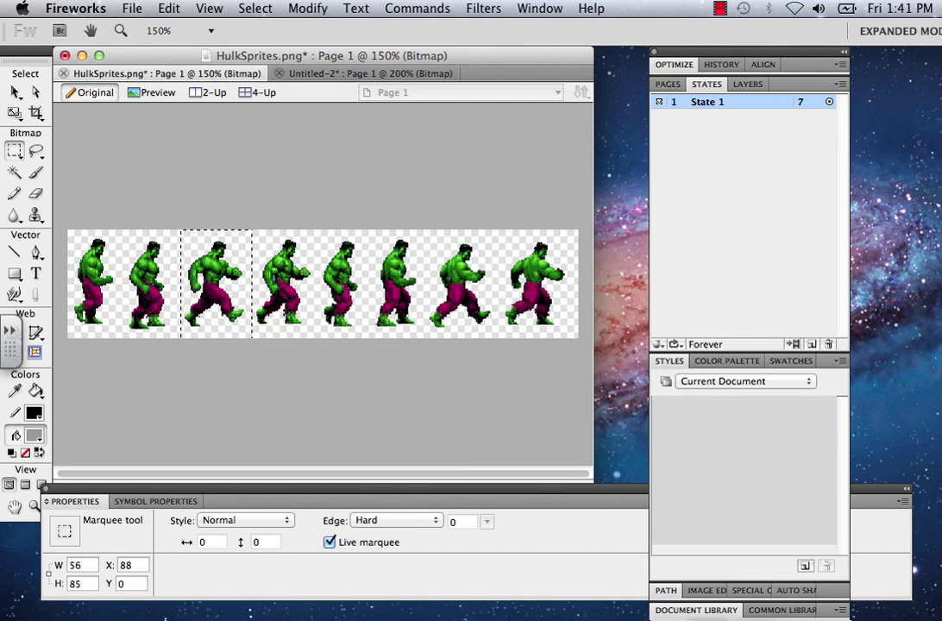
left_click(289, 73)
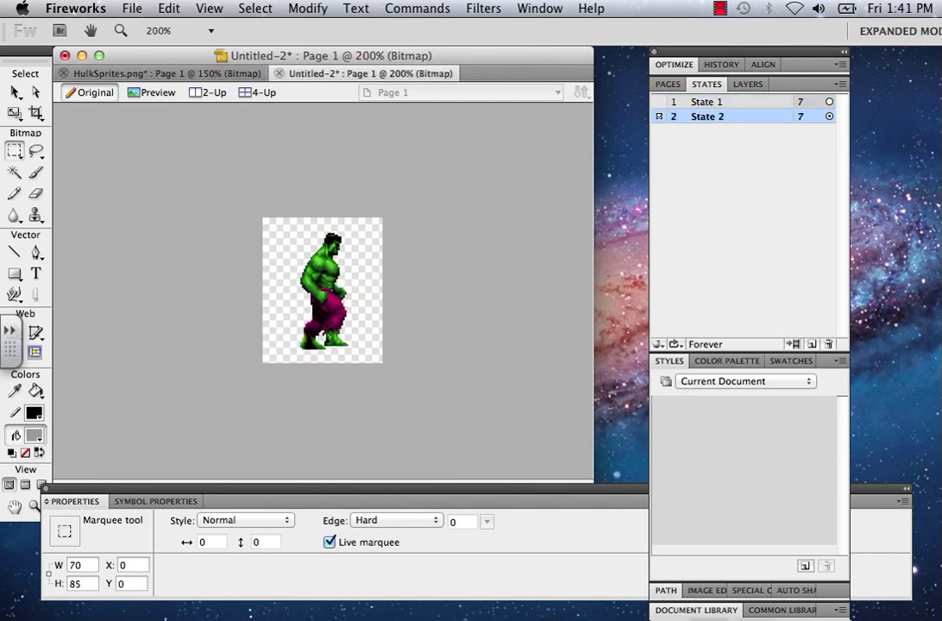
left_click(812, 343)
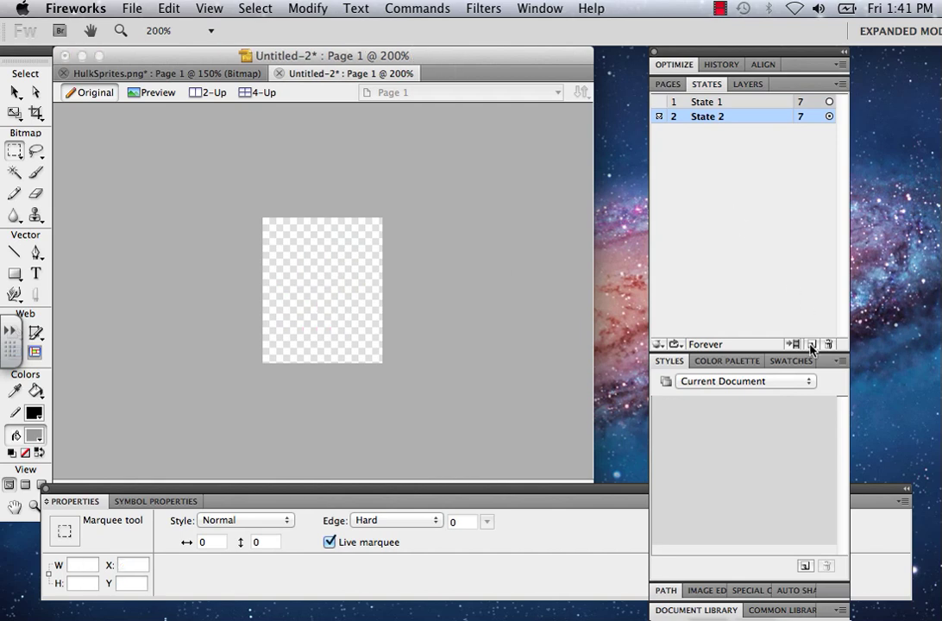
key("super+v")
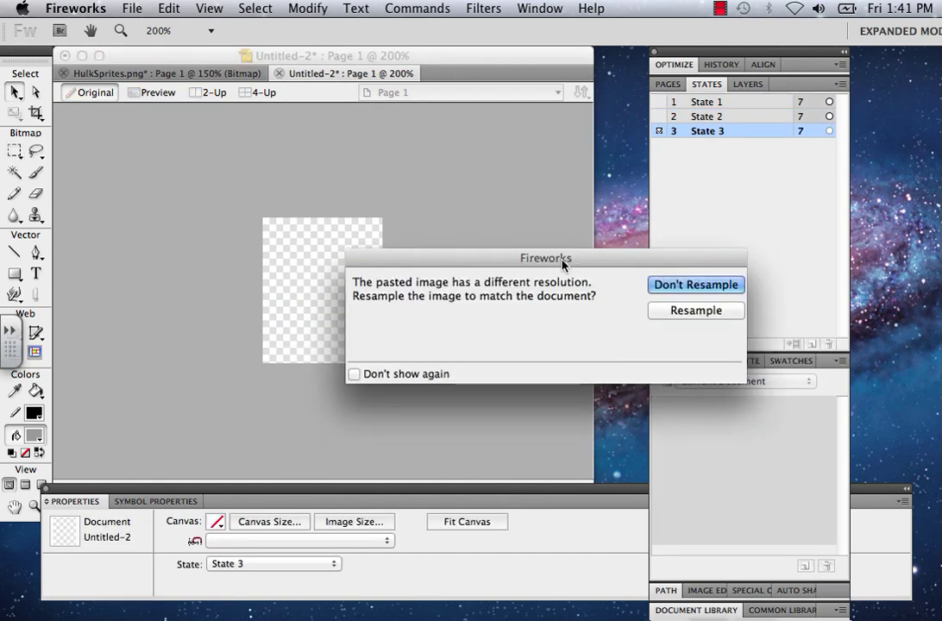
left_click(681, 285)
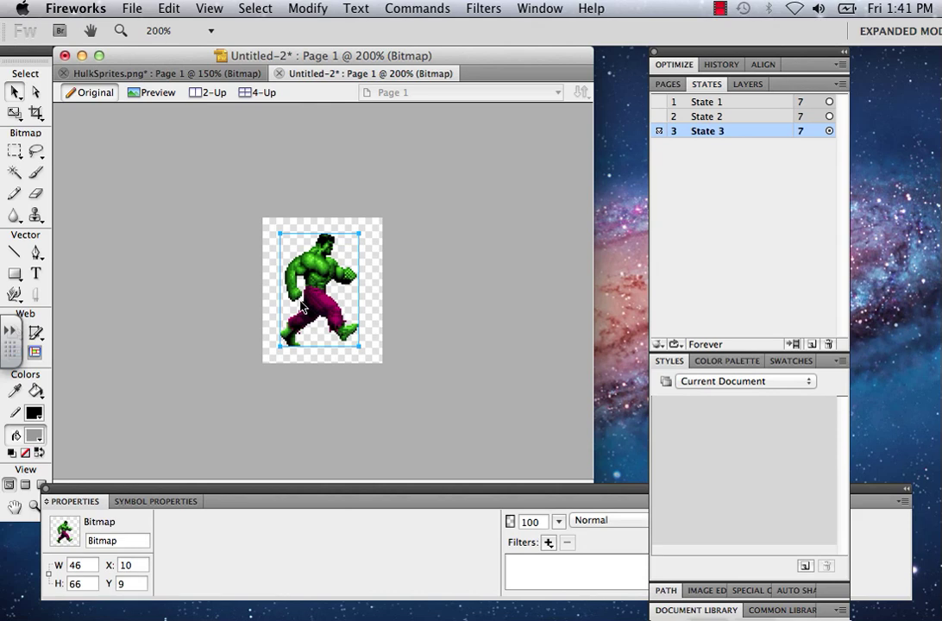
left_click(158, 74)
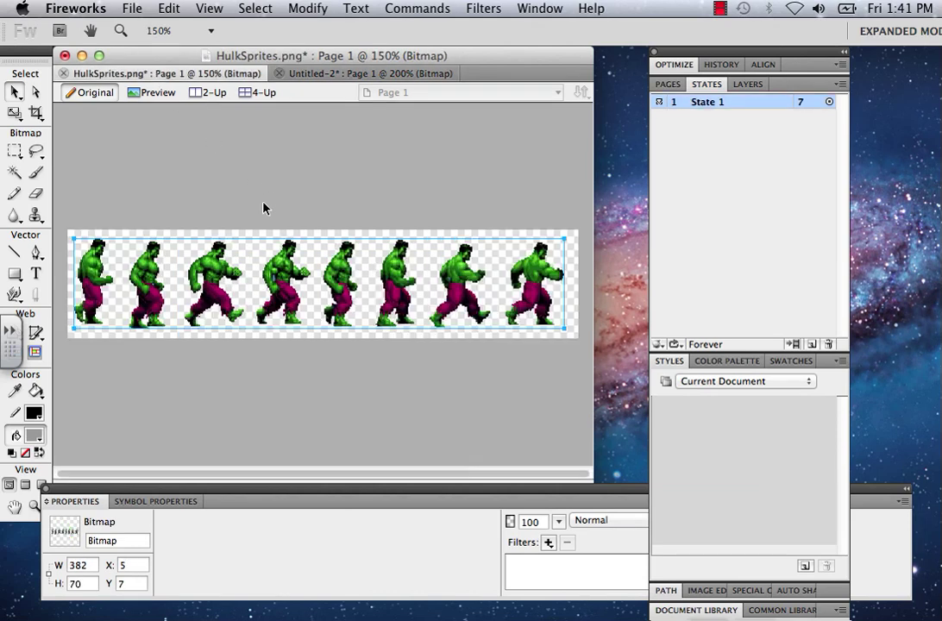
Marquee-select the fourth Hulk frame on the sprite sheet
left_click(14, 150)
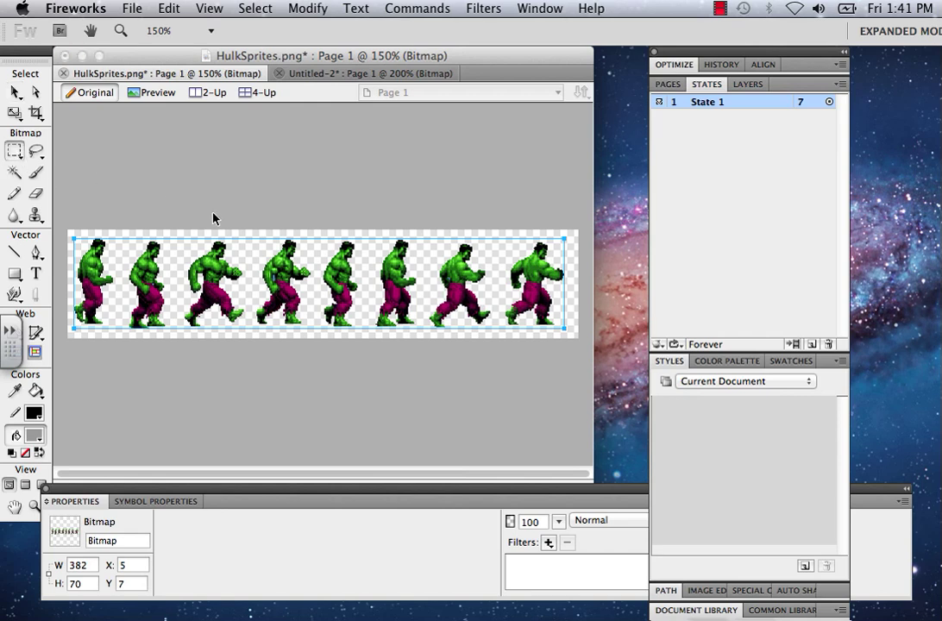
left_click_drag(258, 215, 300, 344)
left_click_drag(252, 218, 316, 352)
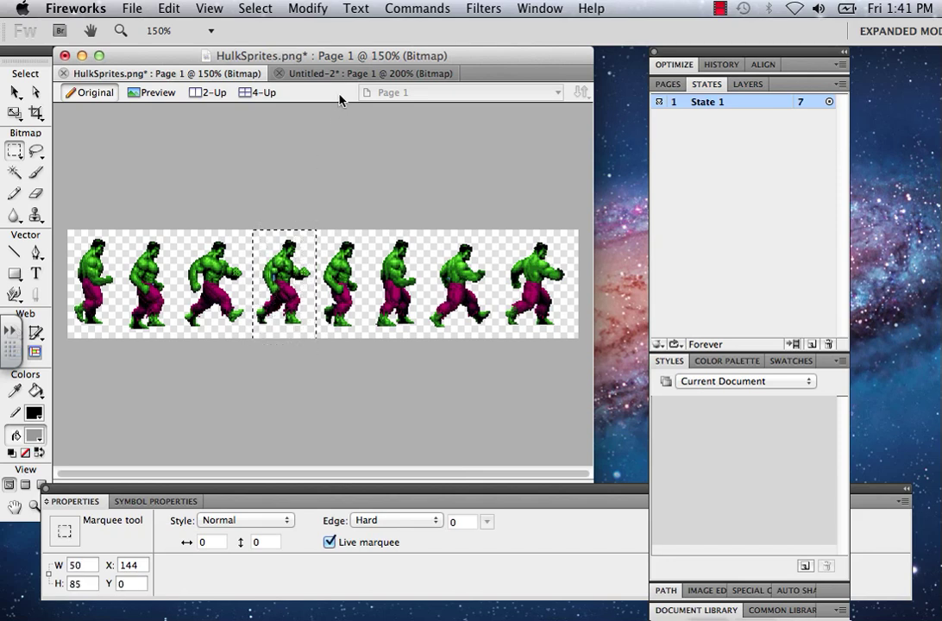
Paste the fourth frame unresampled into a new State 4 and expose the playback controls
left_click(291, 75)
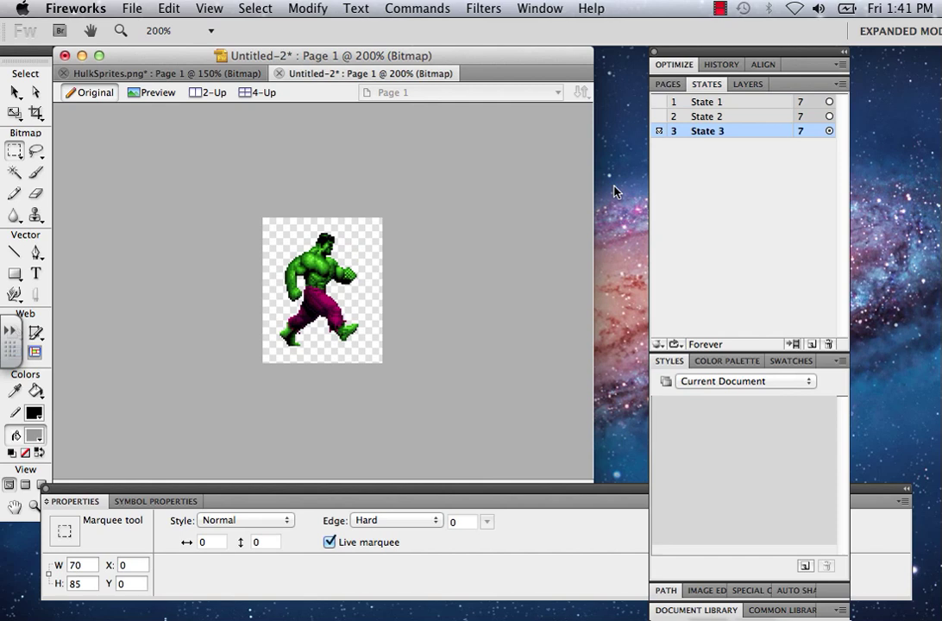
left_click(811, 343)
key("super+v")
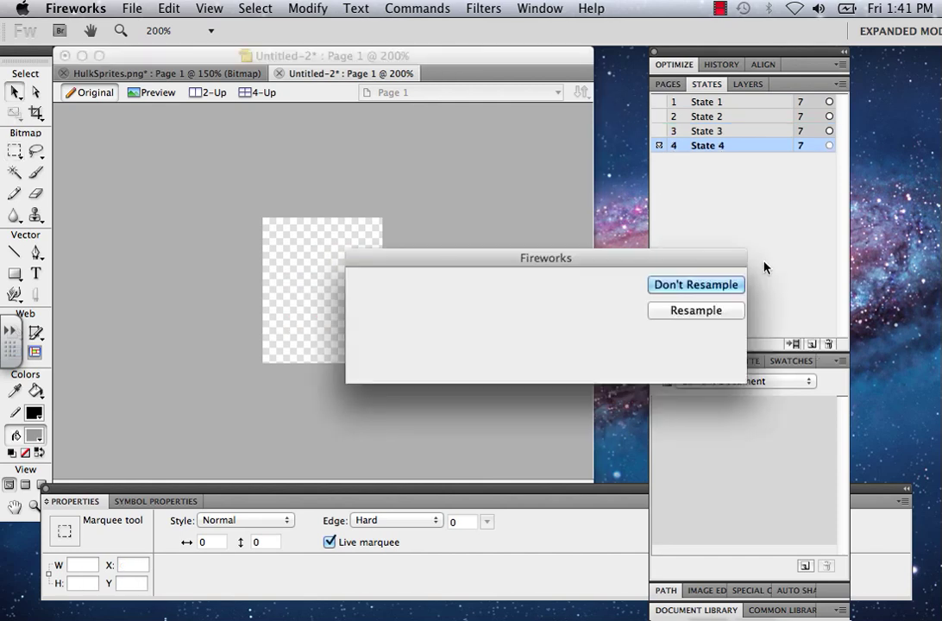
left_click(709, 284)
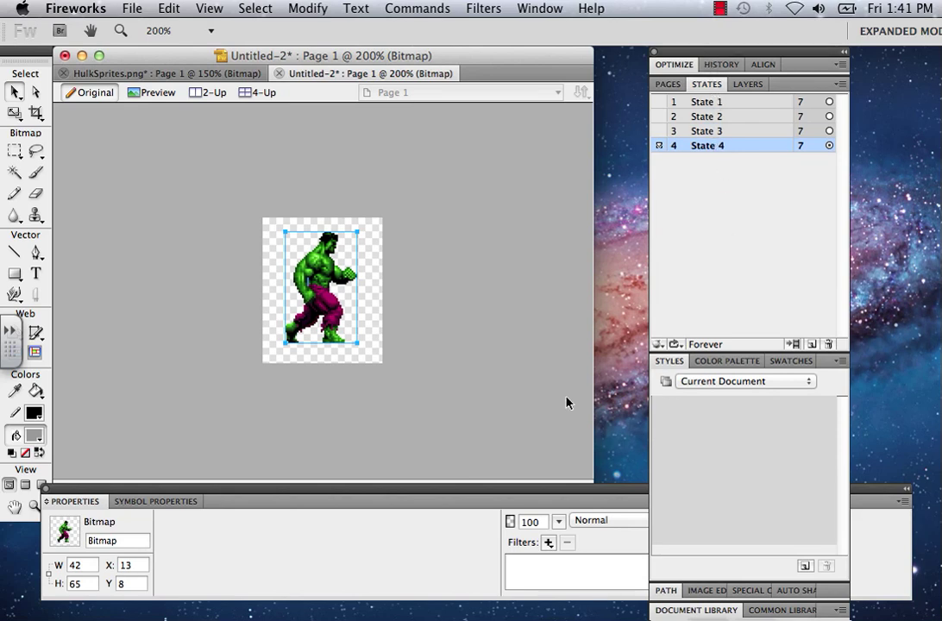
left_click_drag(530, 490, 527, 507)
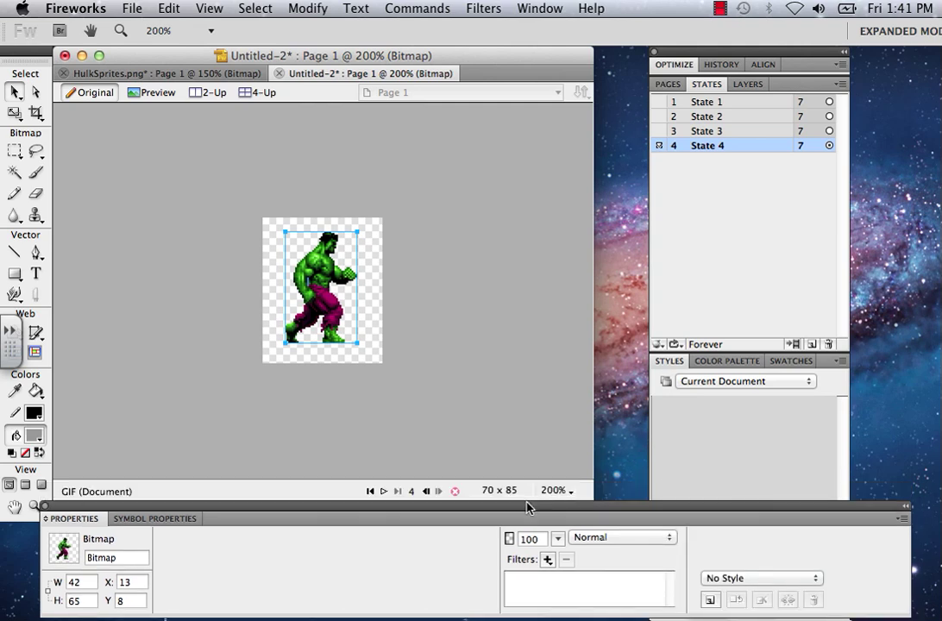
Play the four-state walk animation, stop it, and return to State 1
left_click(383, 490)
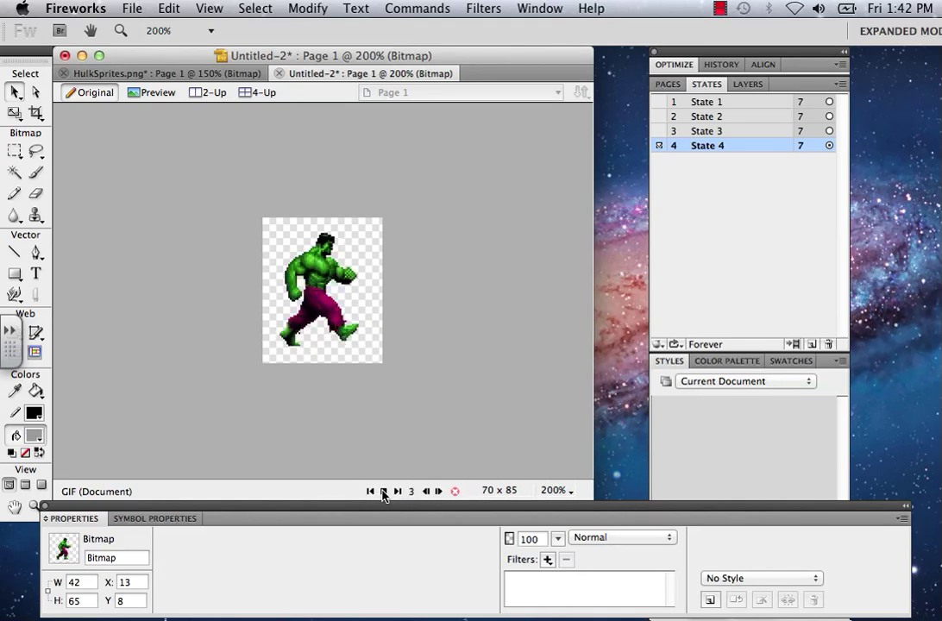
left_click(384, 492)
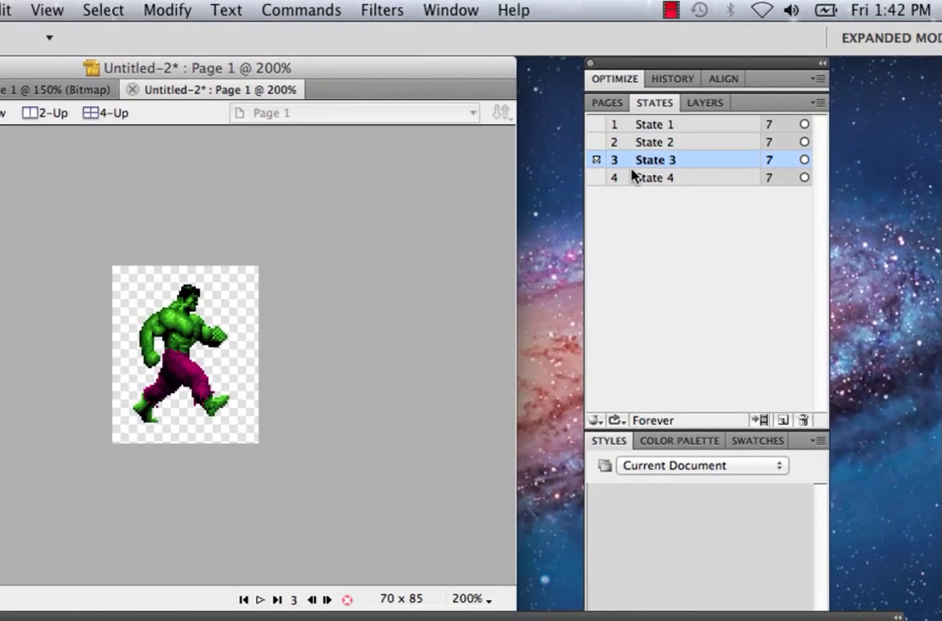
left_click(653, 126)
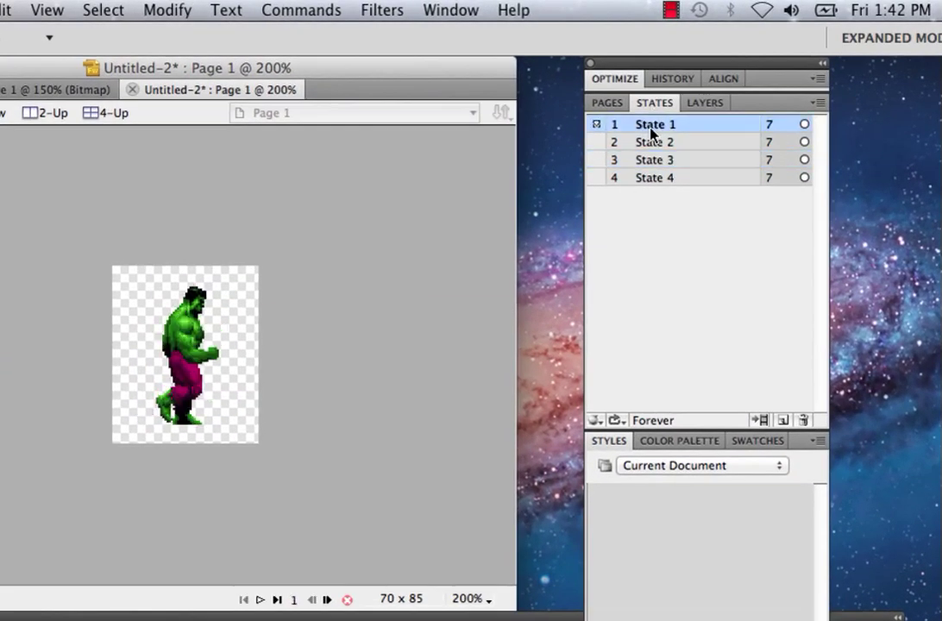
Turn on onion skinning for the next frame and select the Hulk sprite on the canvas
left_click(597, 141)
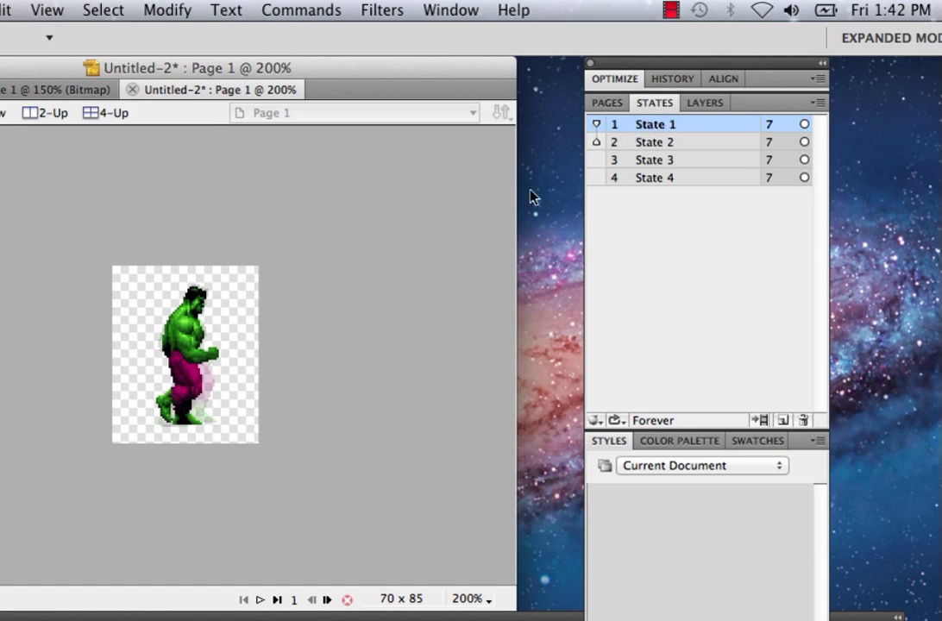
left_click(176, 350)
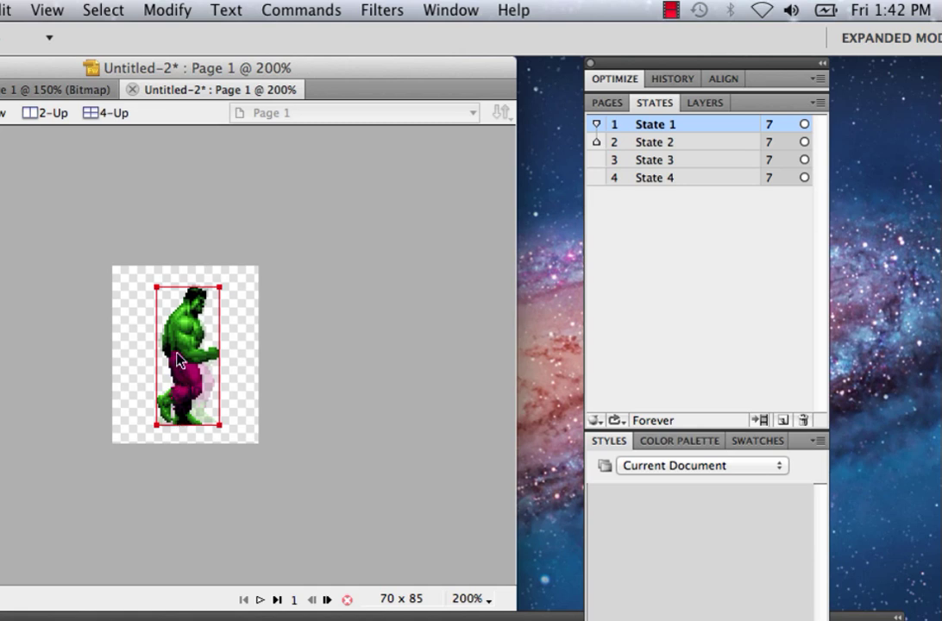
left_click(177, 302)
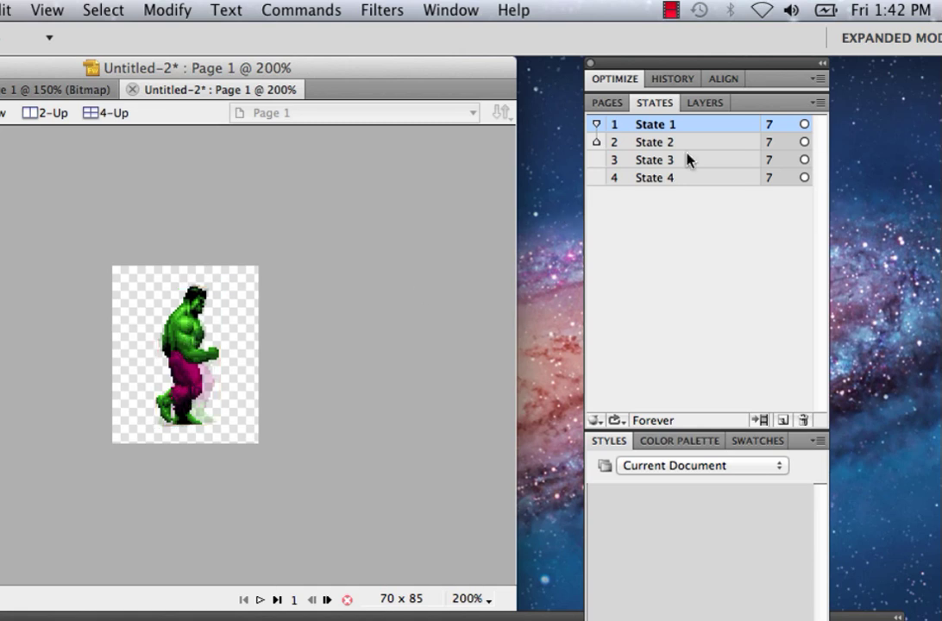
left_click(181, 336)
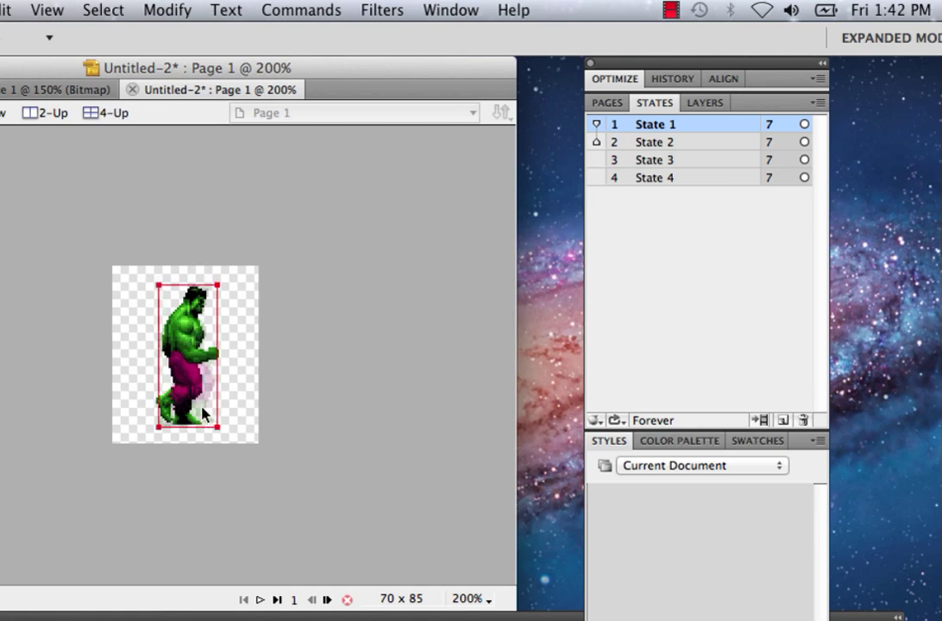
Flip between States 1 and 2 with the onion-skin ghost, ending on State 3
left_click(690, 144)
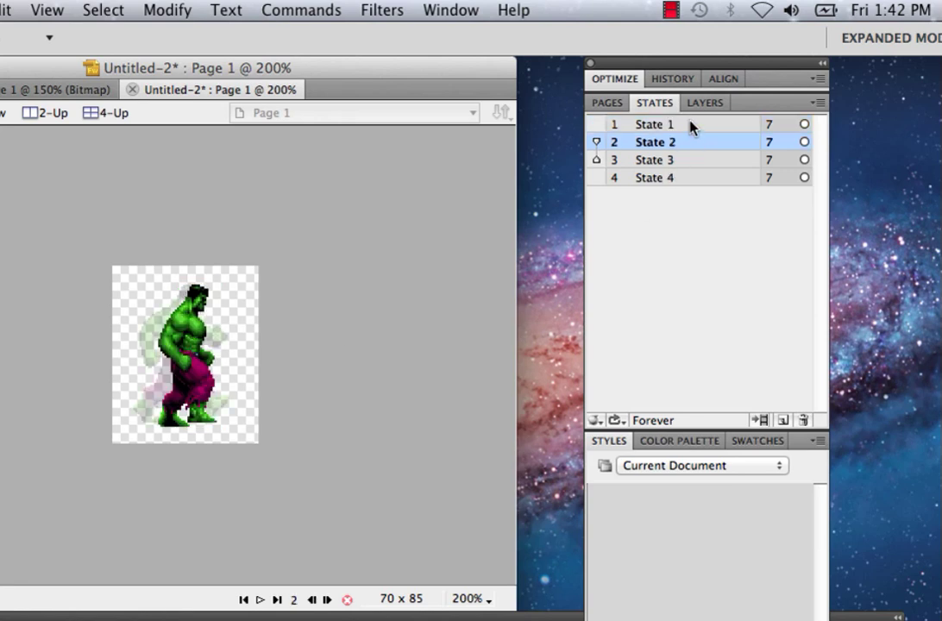
left_click(690, 126)
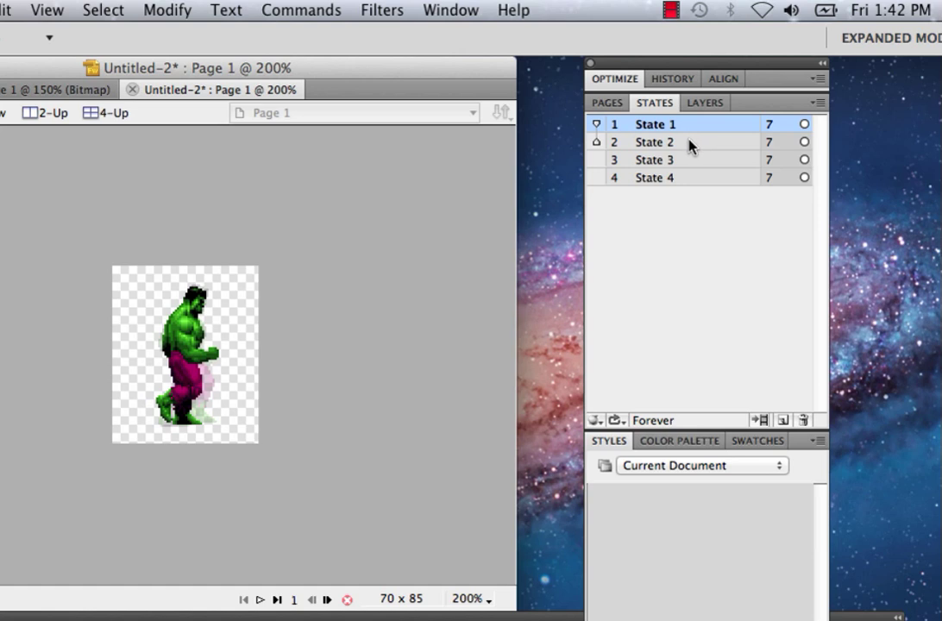
left_click(690, 143)
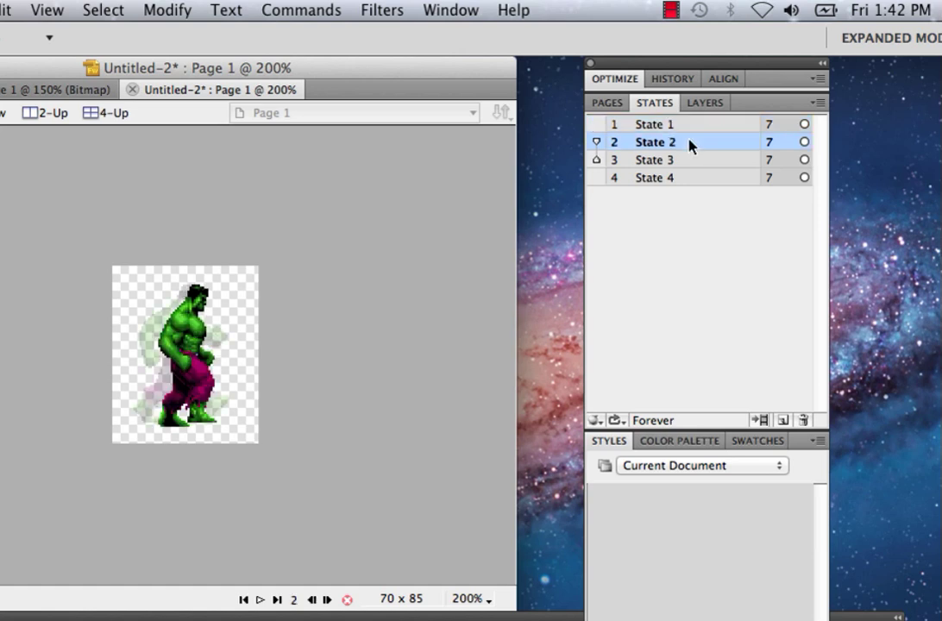
left_click(690, 128)
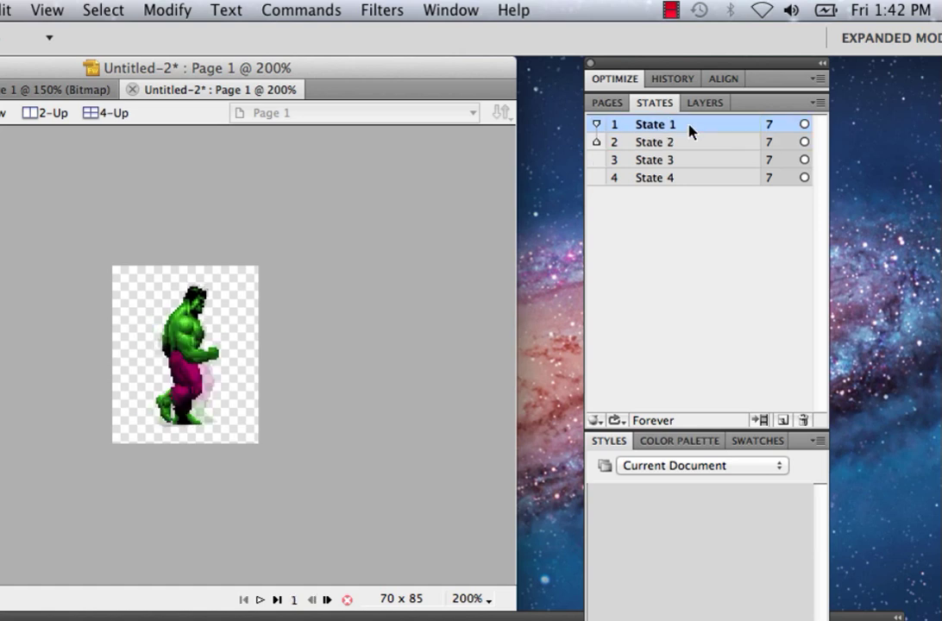
left_click(690, 144)
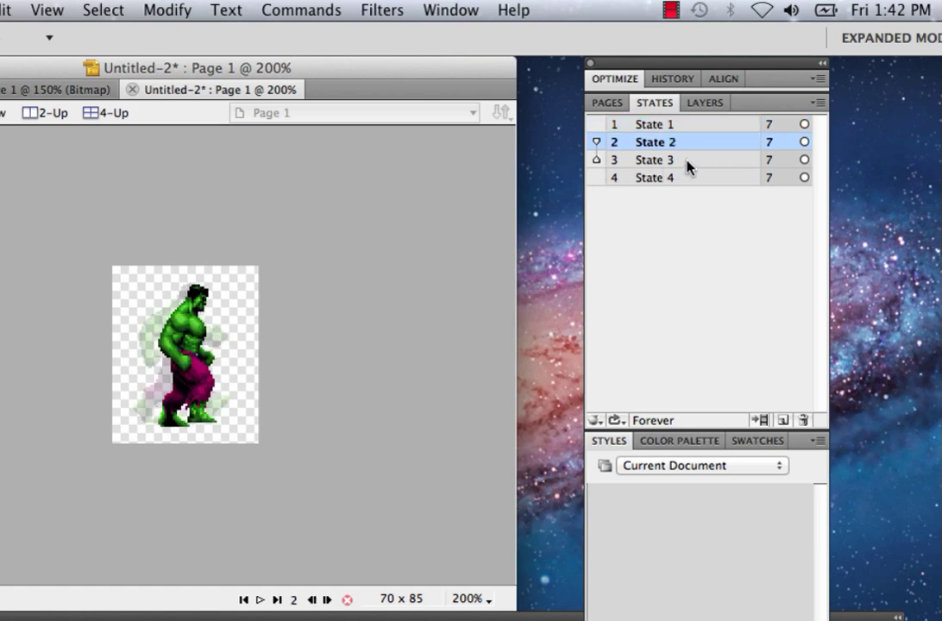
left_click(688, 164)
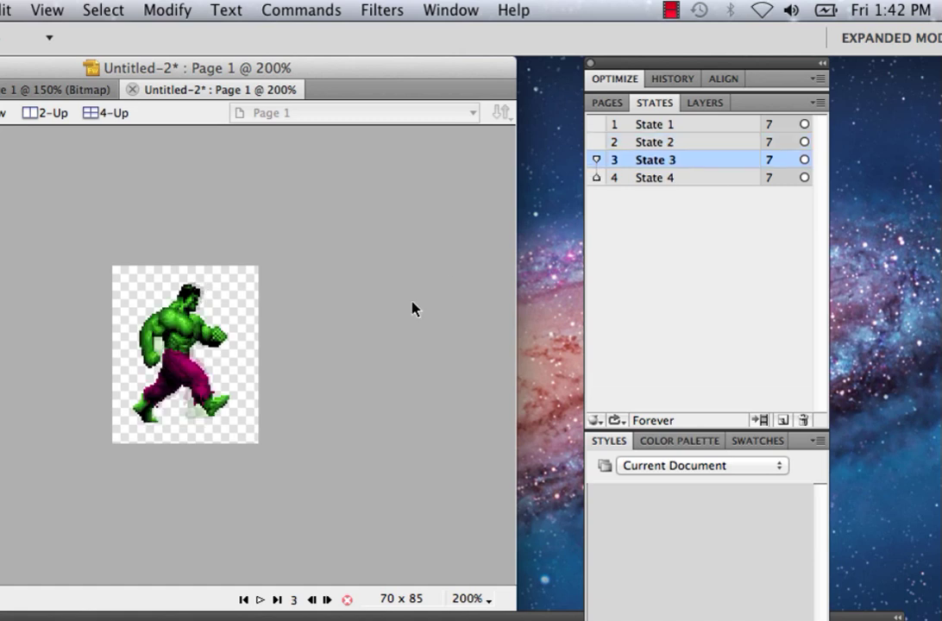
Nudge the State 3 Hulk bitmap slightly upward to match the ghost, then view State 4
left_click(137, 418)
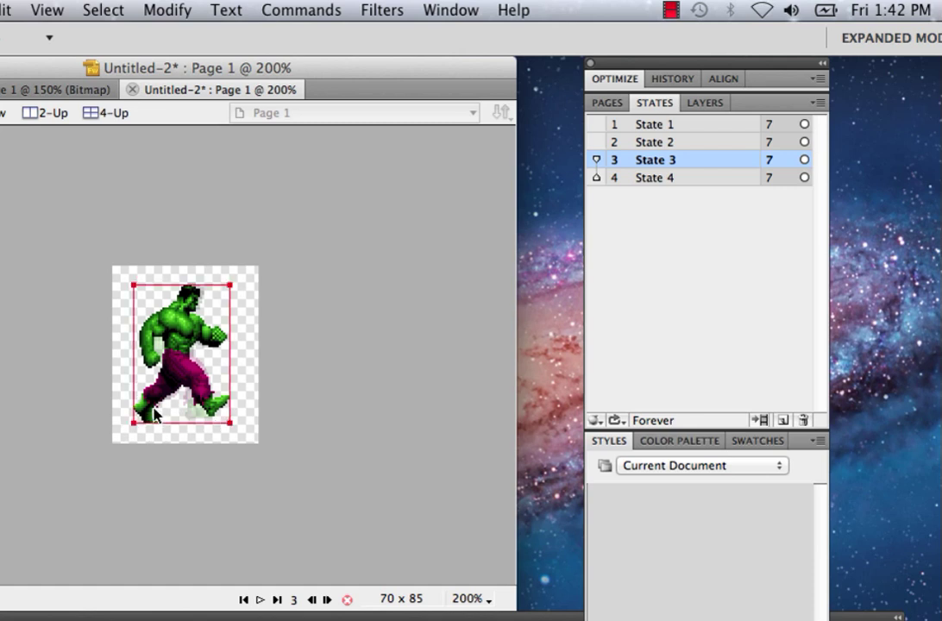
left_click(183, 375)
left_click_drag(182, 374, 182, 371)
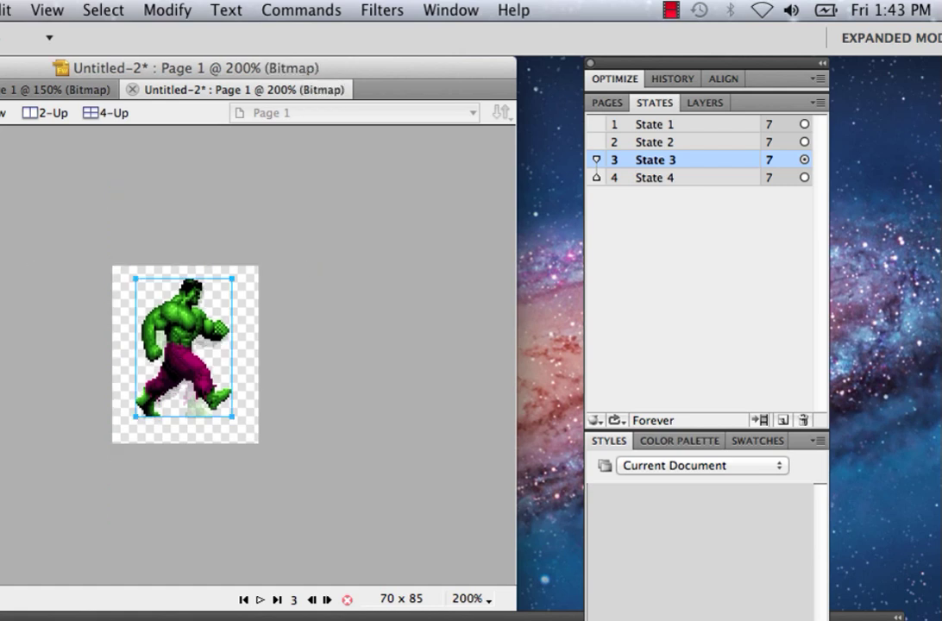
left_click(674, 178)
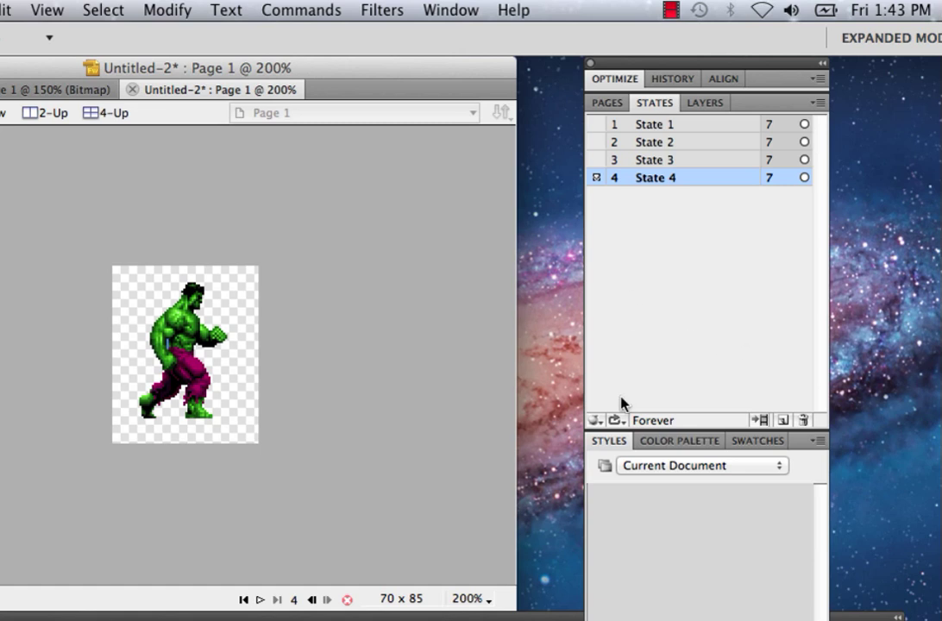
Preview the four-state walk cycle once to check the alignment, then stop playback
left_click(259, 600)
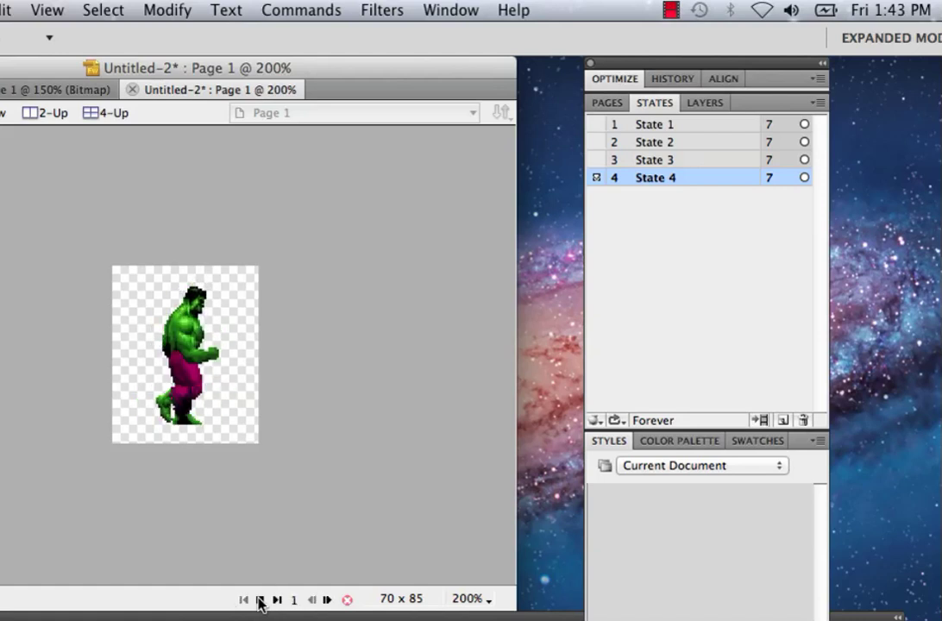
left_click(259, 599)
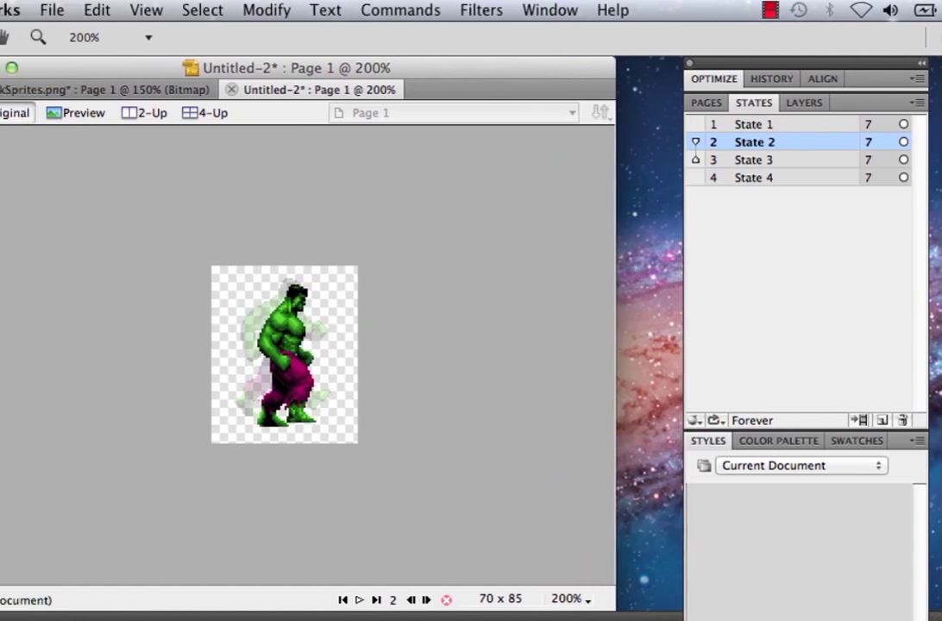
left_click(52, 9)
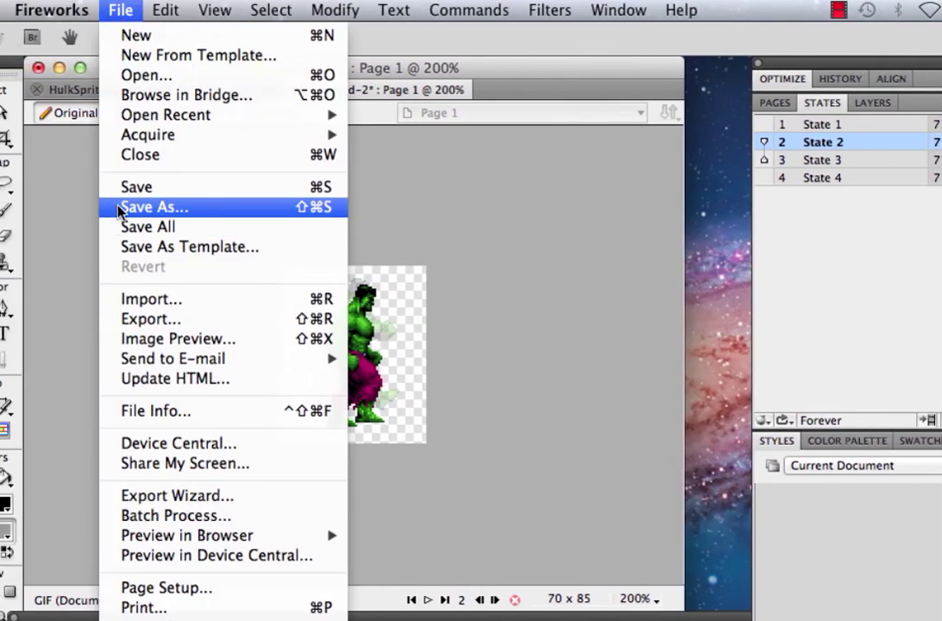
Save the animation as HulkWalk in Pictures, keeping the Fireworks PNG format
left_click(138, 207)
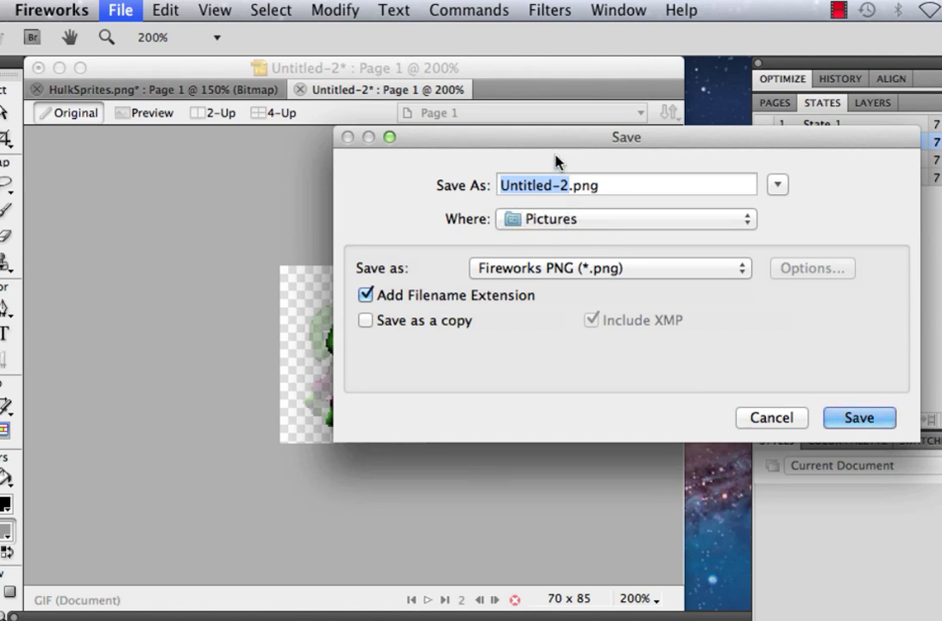
type("Hu")
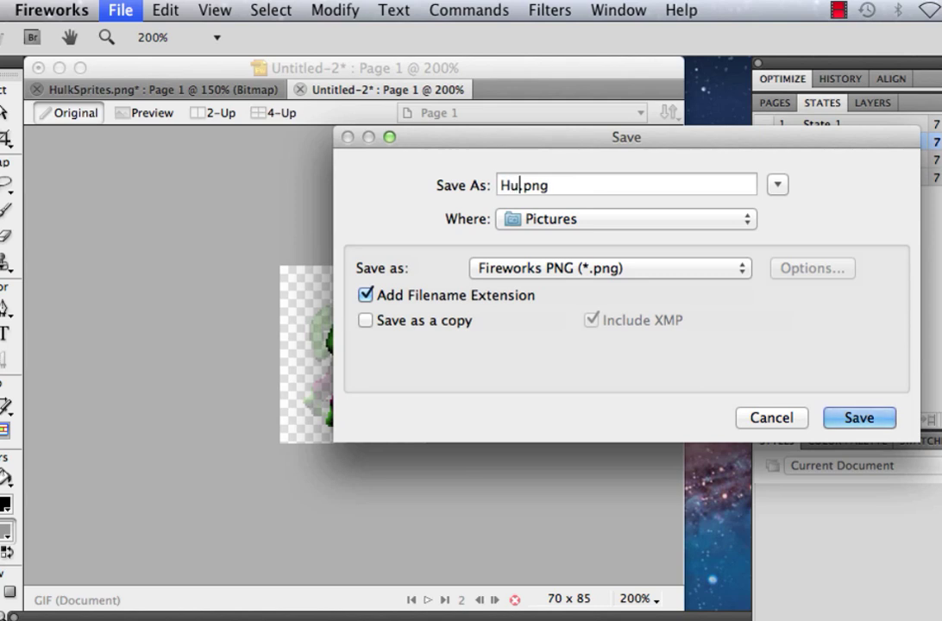
type("lkWalk")
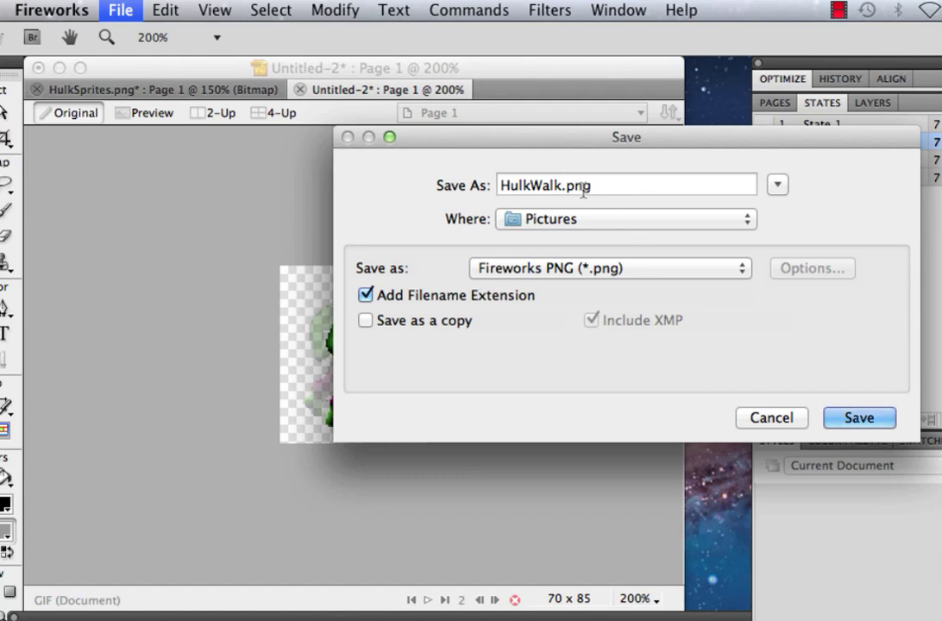
left_click(858, 418)
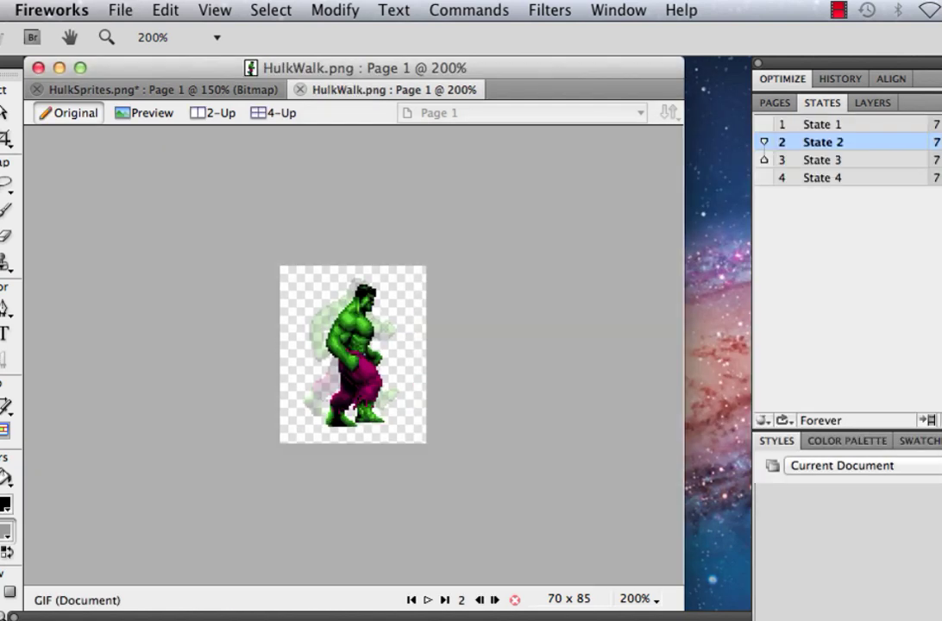